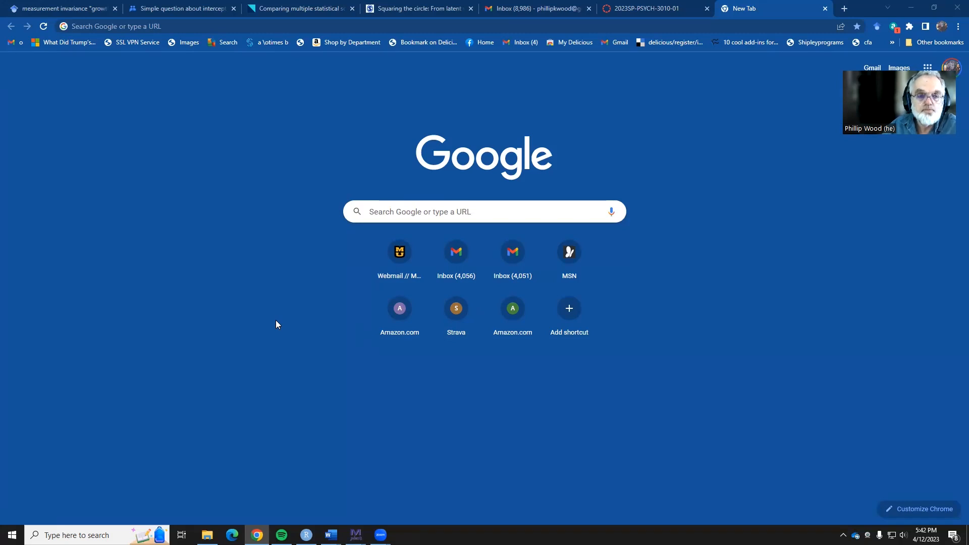
# Step: Go to jamovi.org and launch a jamovi Cloud session in the browser
pyautogui.click(322, 27)
pyautogui.write('jamovi.o')
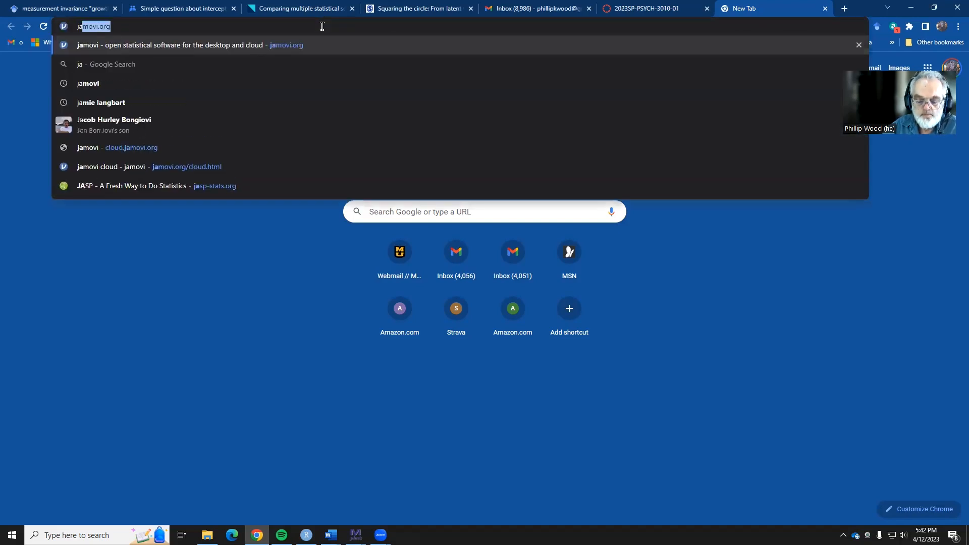
pyautogui.write('rg')
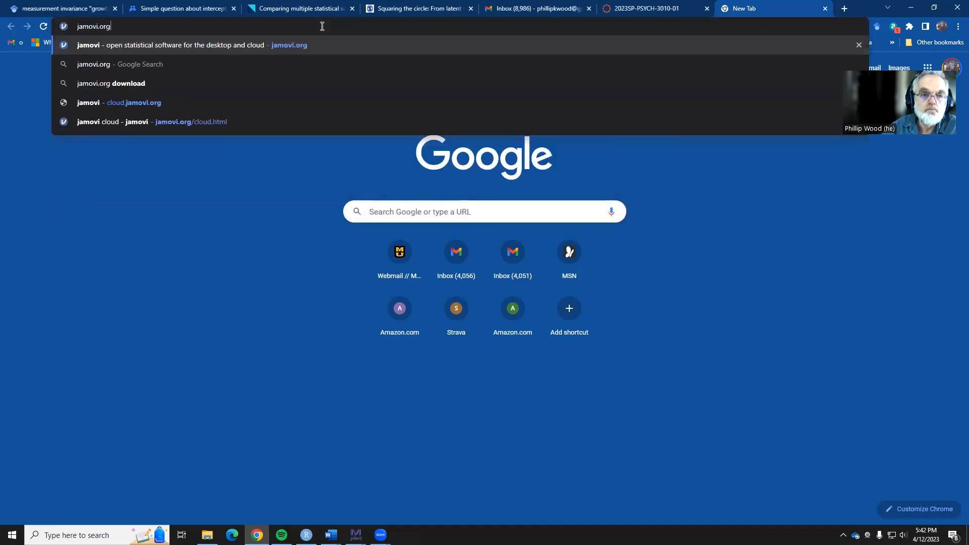
pyautogui.press('Return')
pyautogui.scroll(-3, 310, 158)
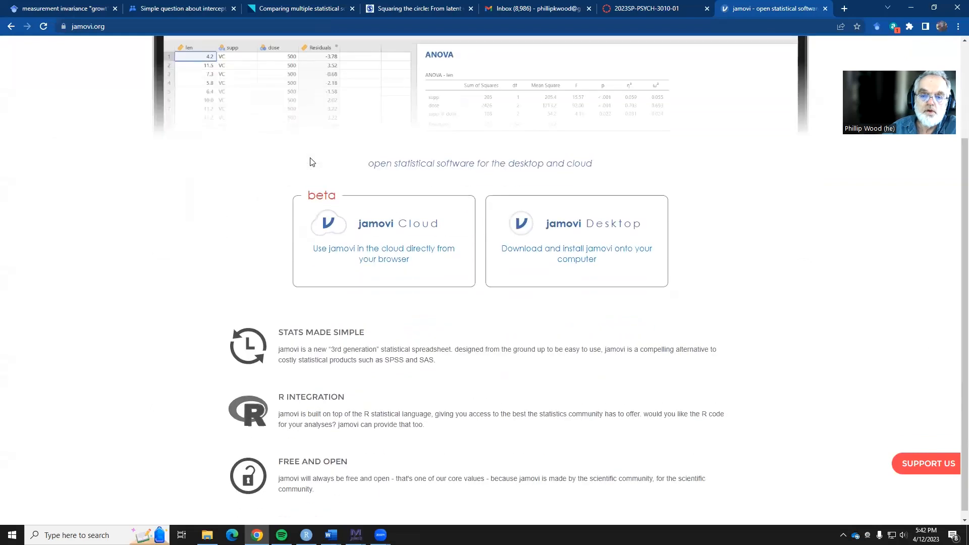
pyautogui.click(399, 224)
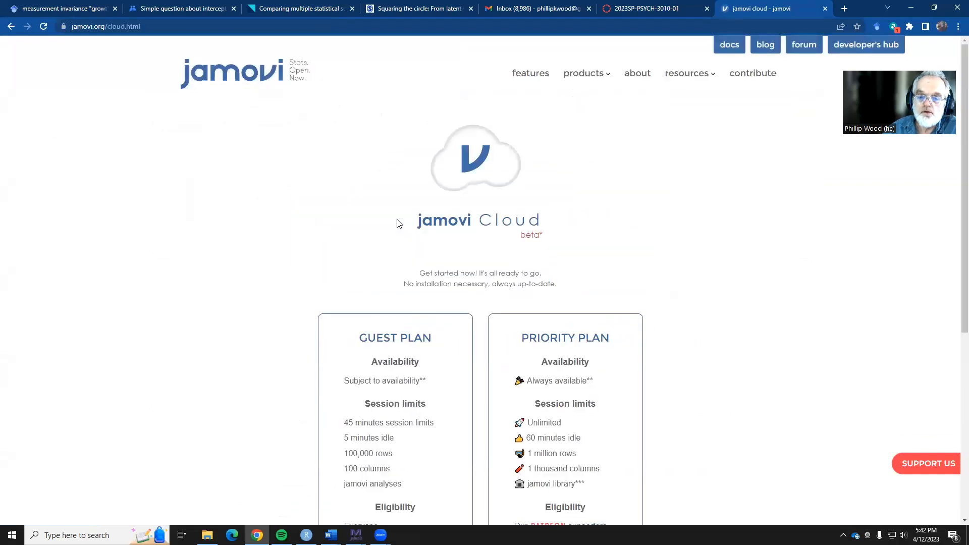
pyautogui.scroll(-5, 393, 225)
pyautogui.click(468, 307)
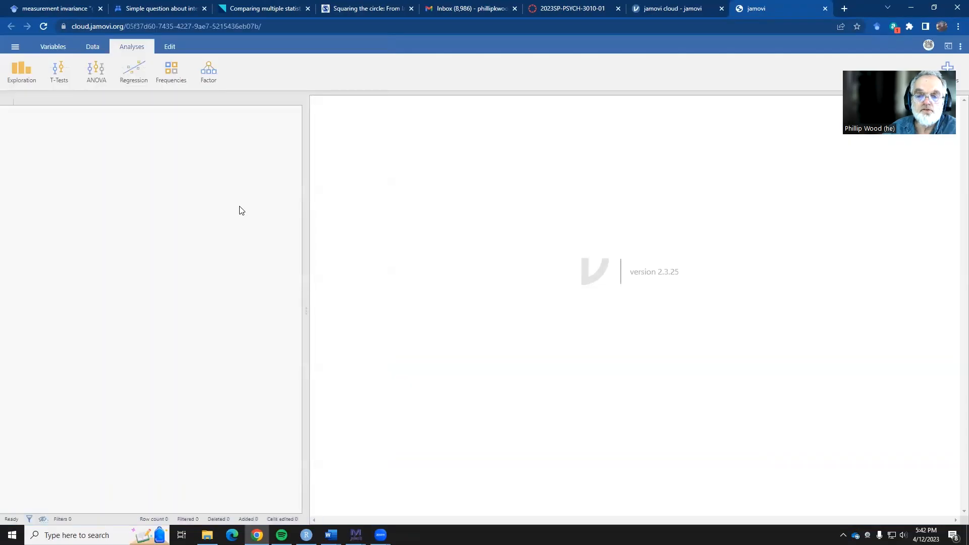
# Step: Open the Clinical Trial data set from the "learning statistics with jamovi" folder of the Data Library
pyautogui.click(15, 47)
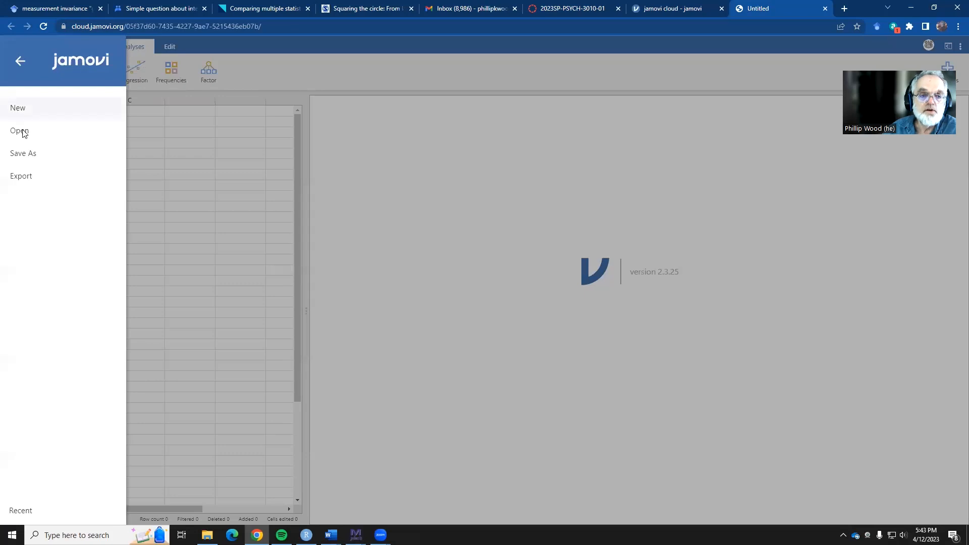
pyautogui.click(27, 133)
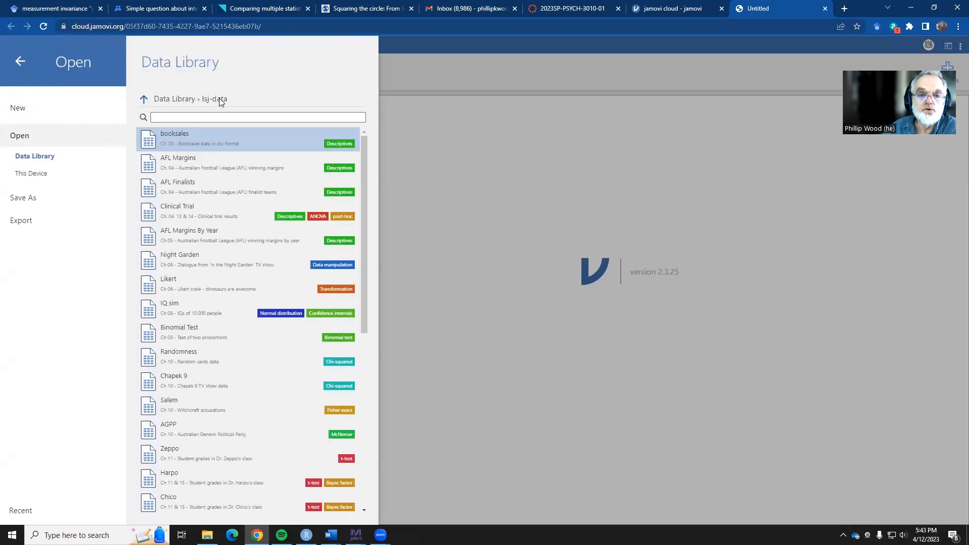
pyautogui.click(144, 101)
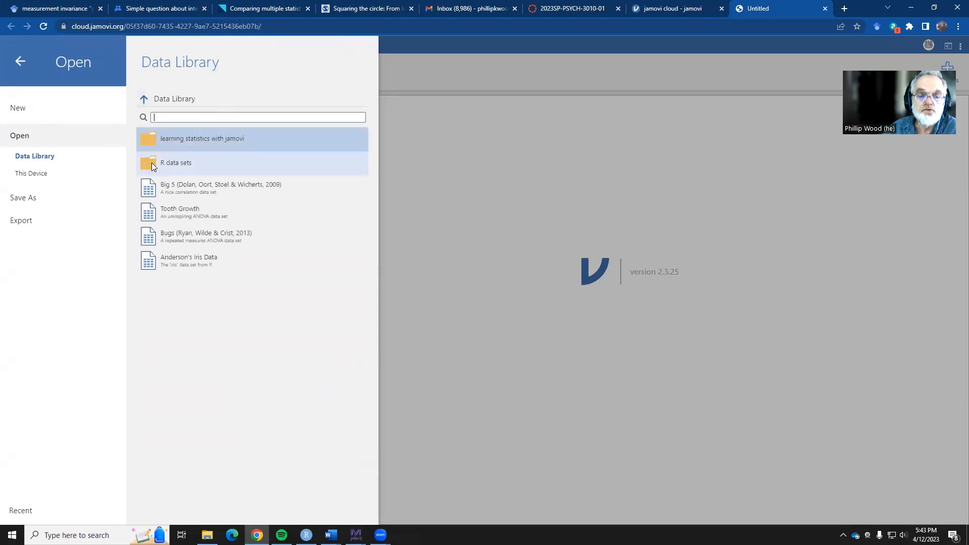
pyautogui.click(153, 137)
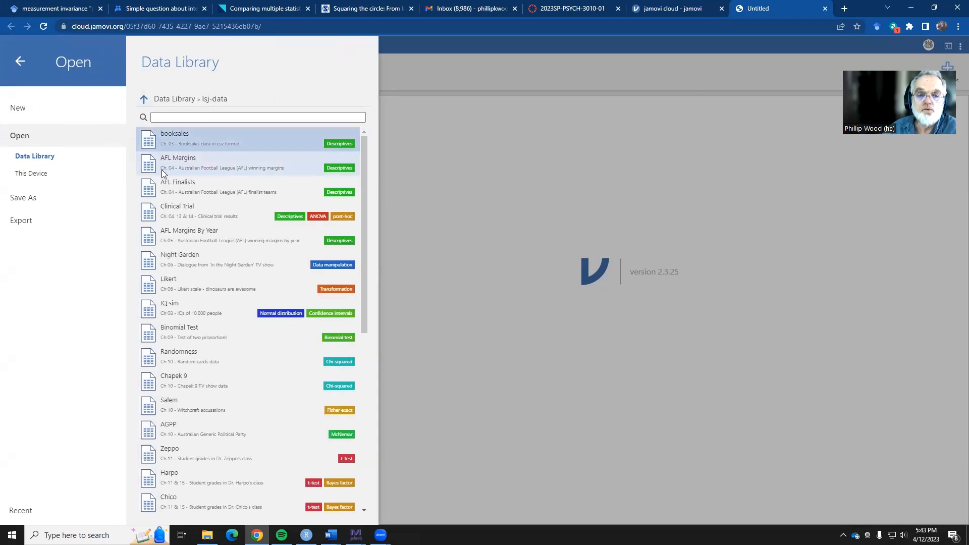
pyautogui.click(176, 210)
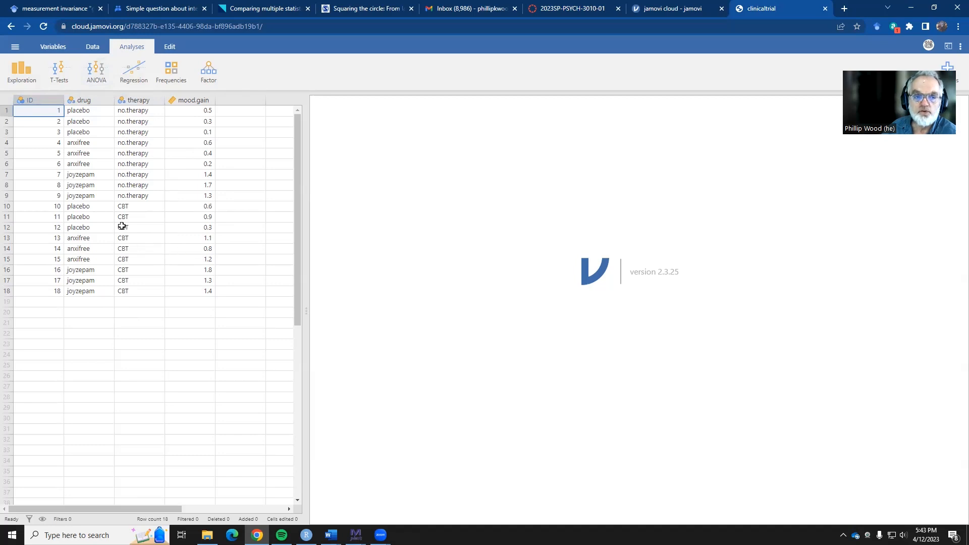
# Step: Create a Descriptives analysis of mood.gain split by drug
pyautogui.click(19, 73)
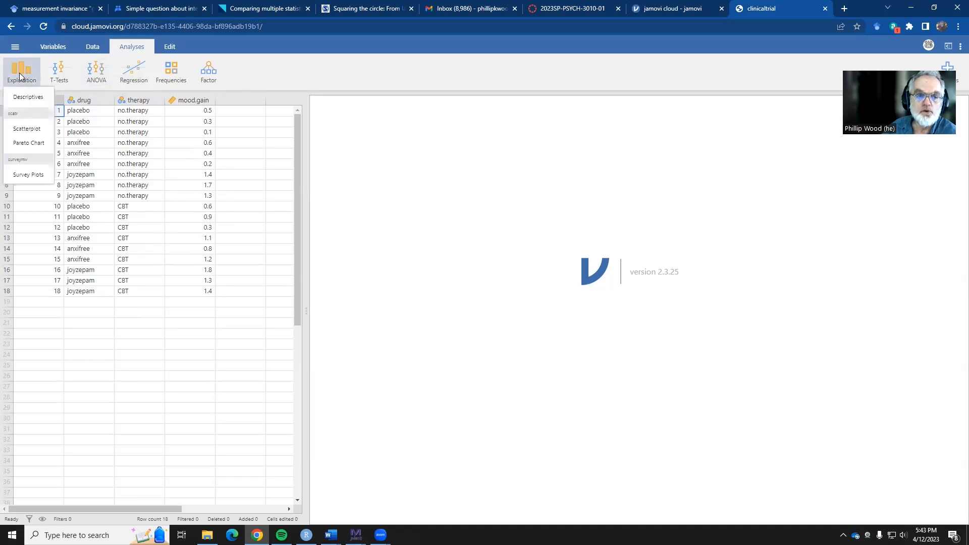
pyautogui.click(20, 100)
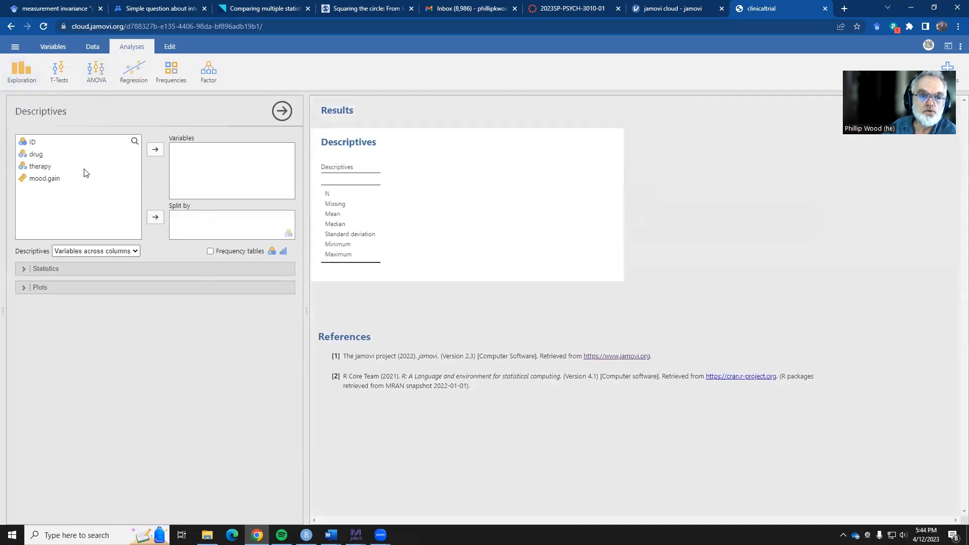
pyautogui.click(37, 155)
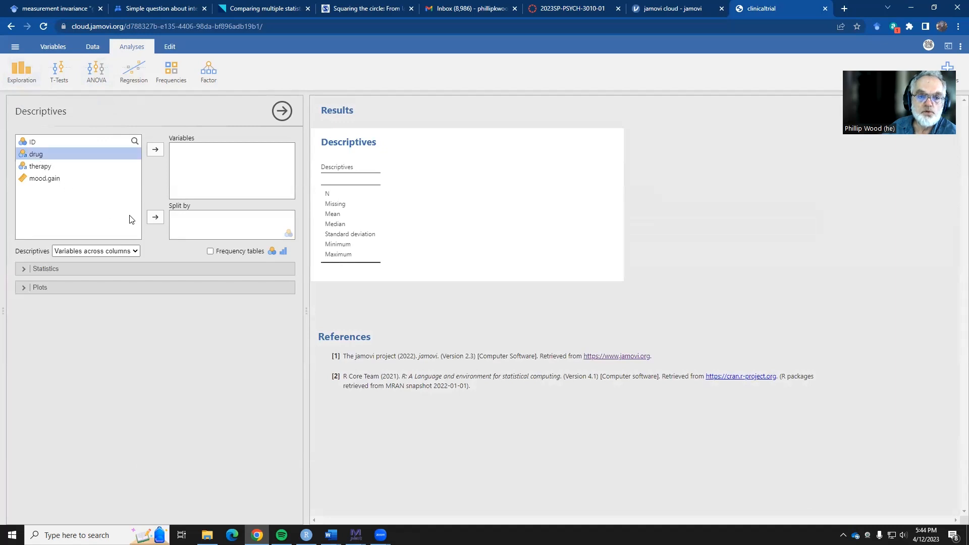
pyautogui.click(155, 219)
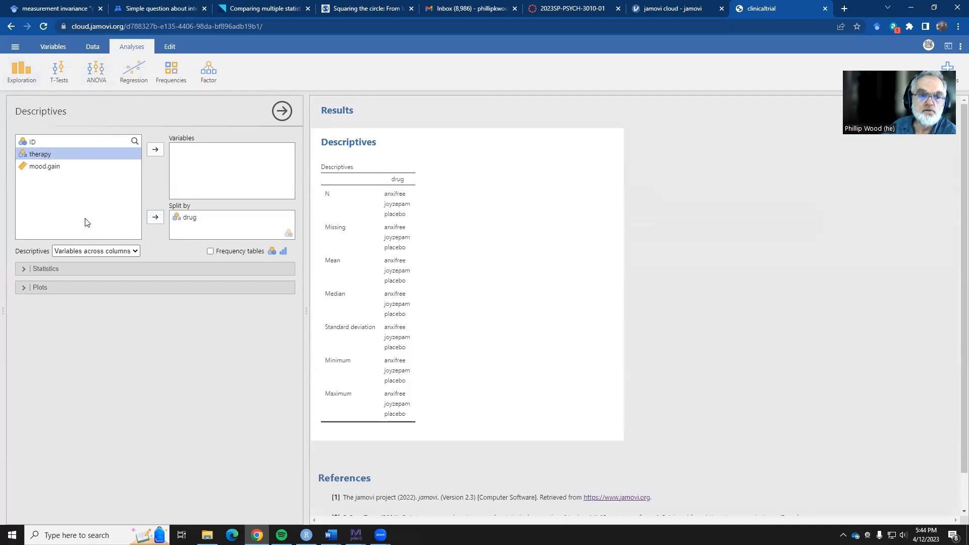
pyautogui.click(51, 168)
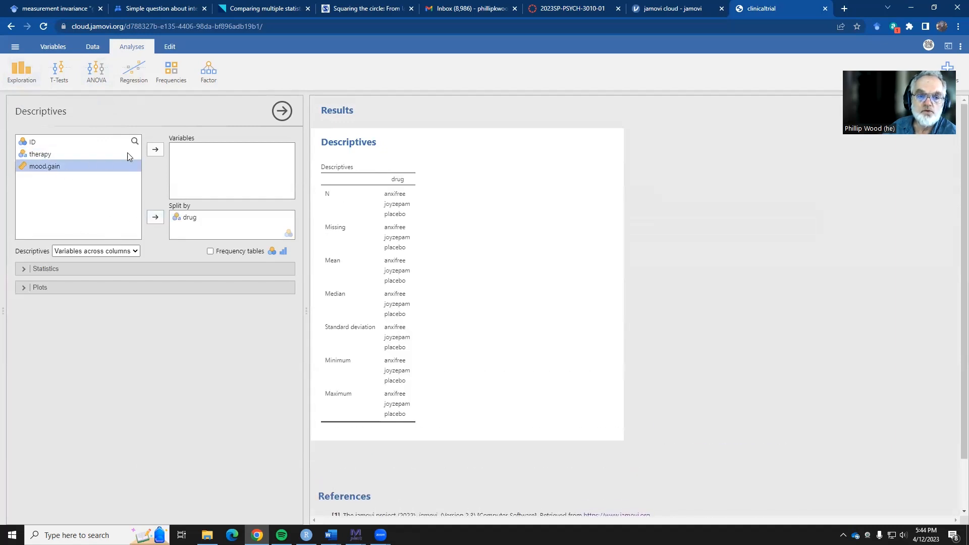
pyautogui.click(155, 151)
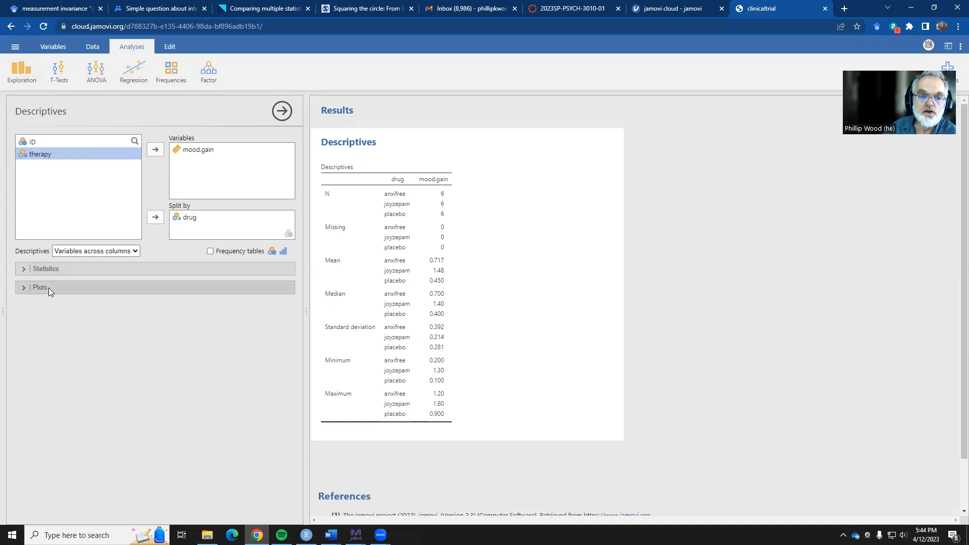
# Step: Add a box plot of mood.gain to the descriptives, with violin outlines and mean markers
pyautogui.click(22, 288)
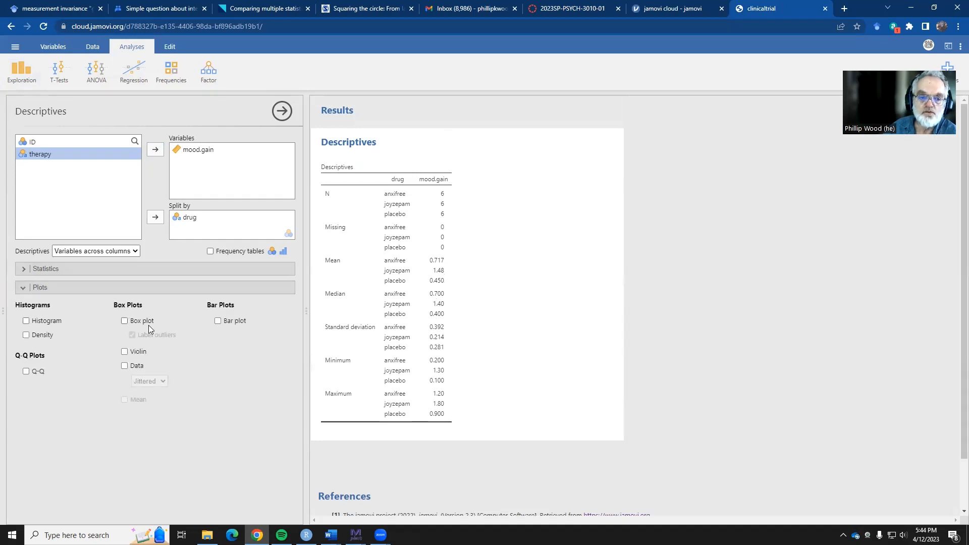
pyautogui.click(124, 321)
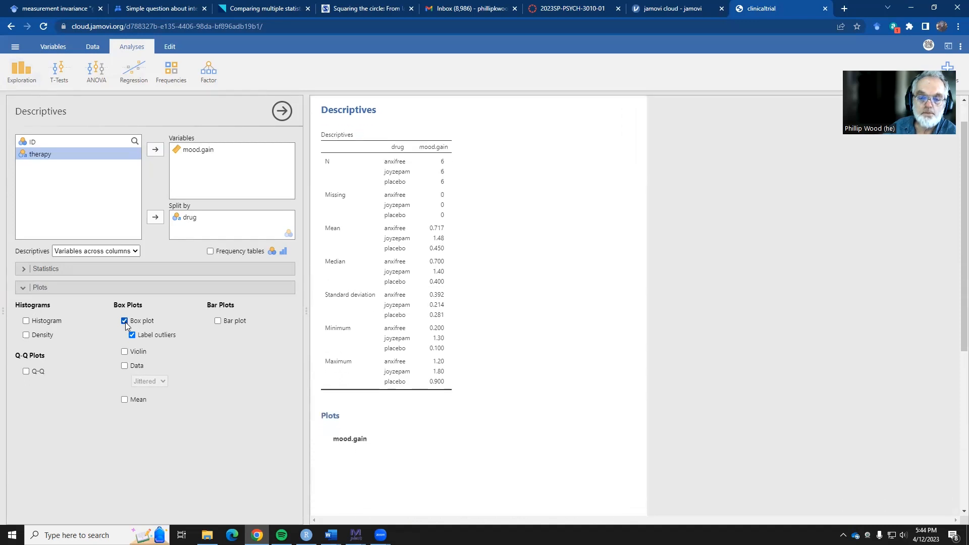
pyautogui.scroll(-4, 403, 243)
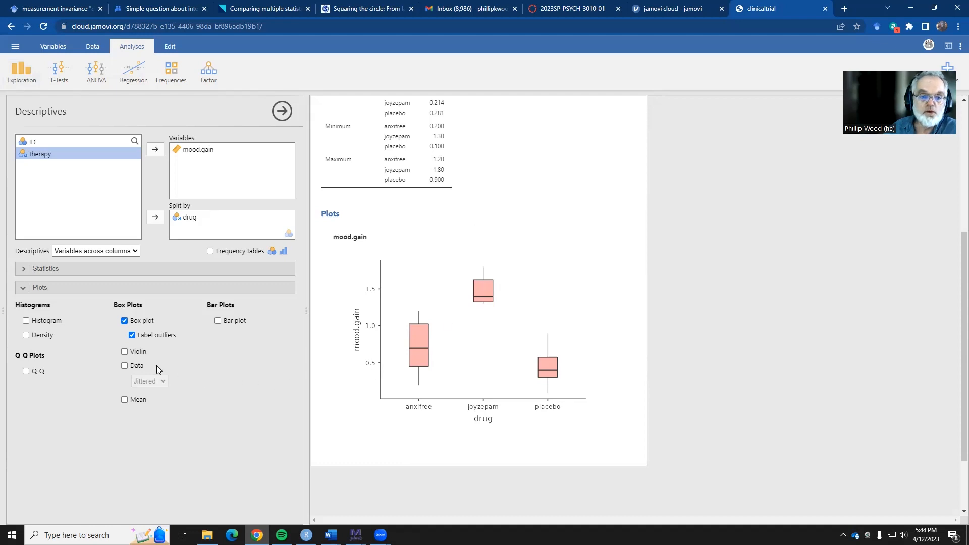
pyautogui.click(124, 352)
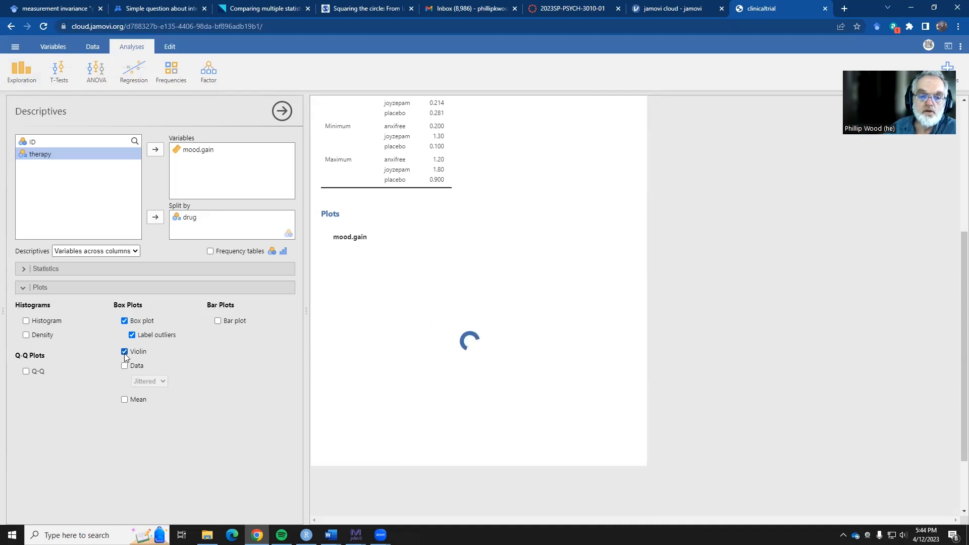
pyautogui.click(125, 400)
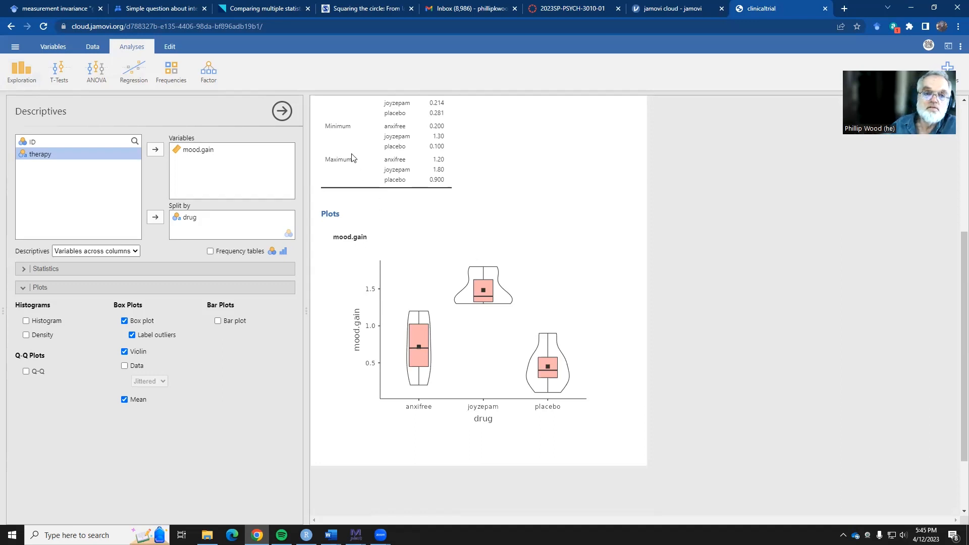
# Step: Run a One-Way ANOVA with mood.gain as the dependent variable and drug as the grouping variable
pyautogui.click(93, 73)
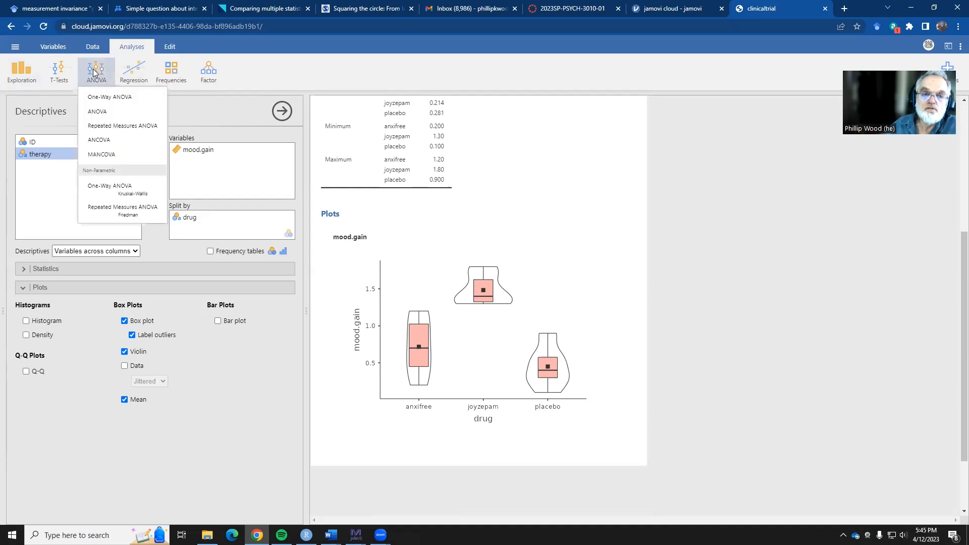
pyautogui.click(99, 98)
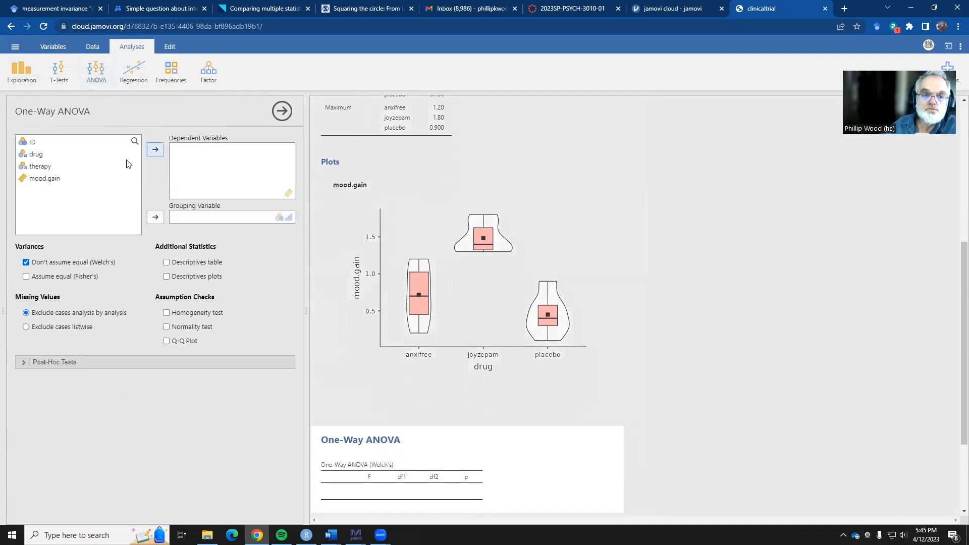
pyautogui.click(46, 177)
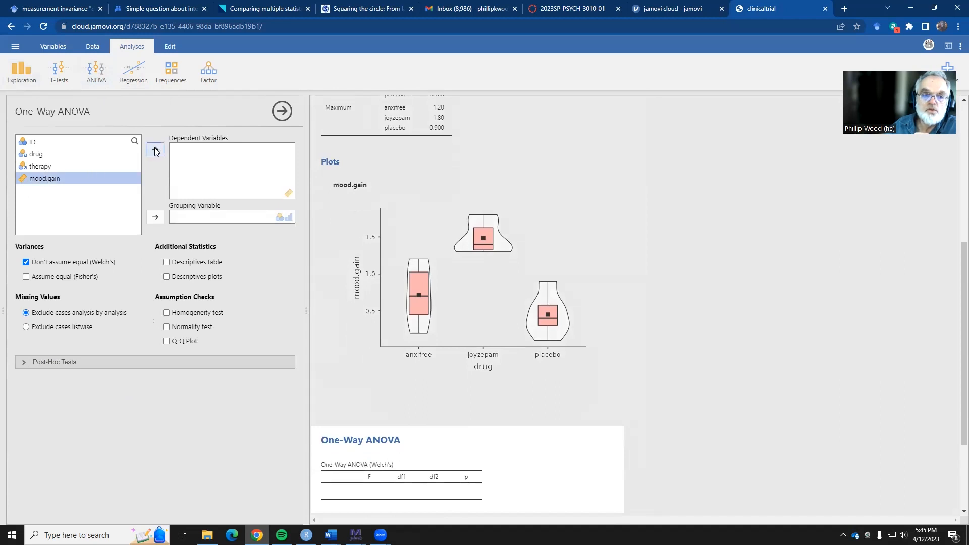
pyautogui.click(155, 150)
pyautogui.click(52, 166)
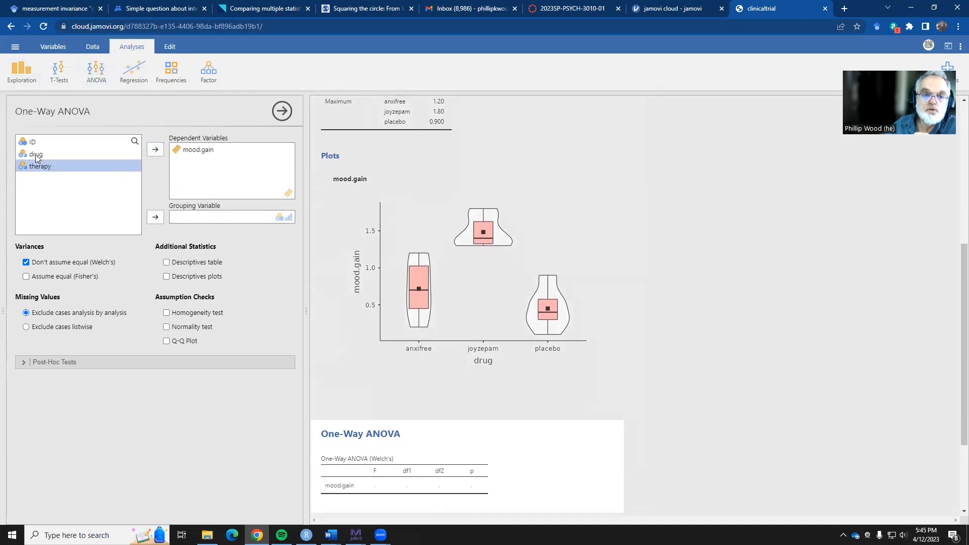
pyautogui.click(35, 155)
pyautogui.click(157, 220)
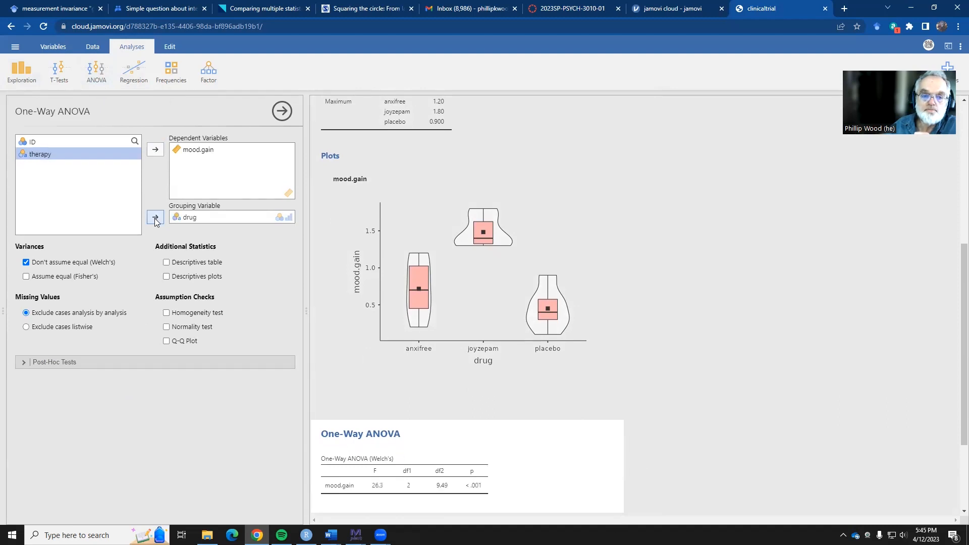
# Step: Add the equal-variances (Fisher's) test to the One-Way ANOVA alongside Welch's
pyautogui.scroll(-2, 513, 283)
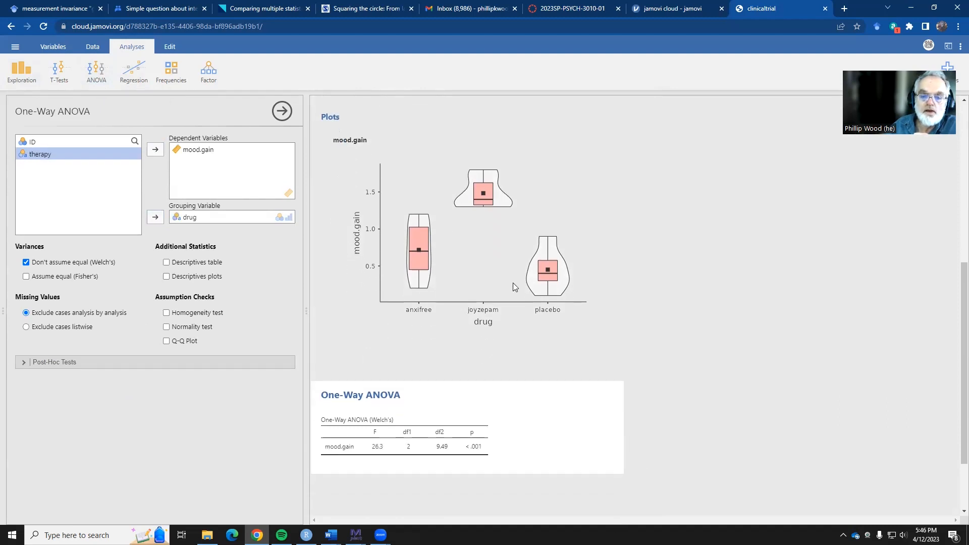
pyautogui.scroll(-1, 513, 287)
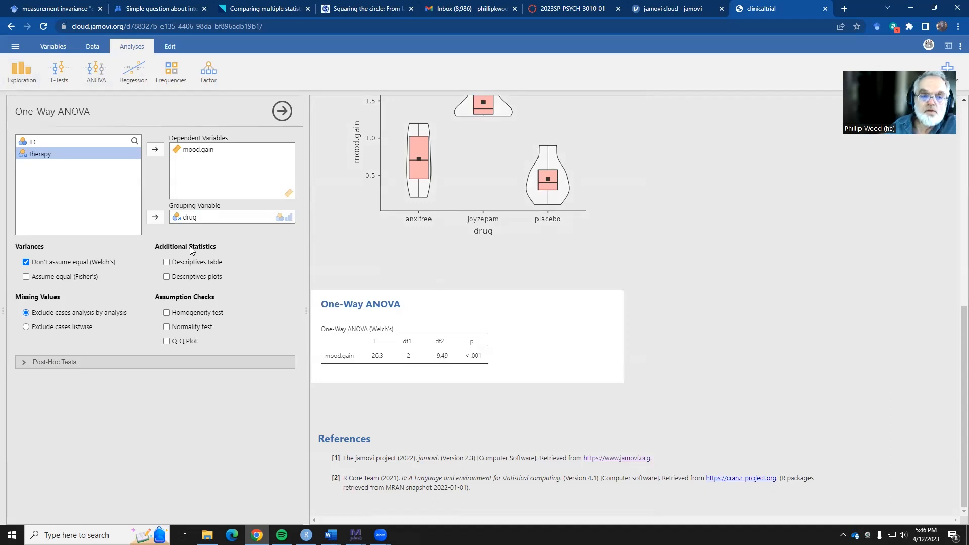
pyautogui.click(26, 277)
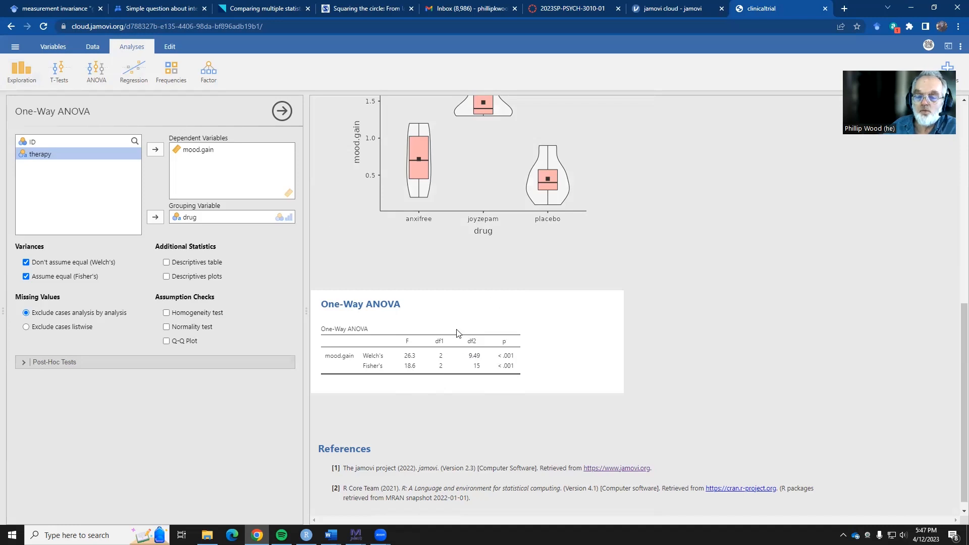
# Step: Add Games-Howell (unequal variances) post-hoc tests to the One-Way ANOVA and flag significant comparisons
pyautogui.scroll(1, 518, 251)
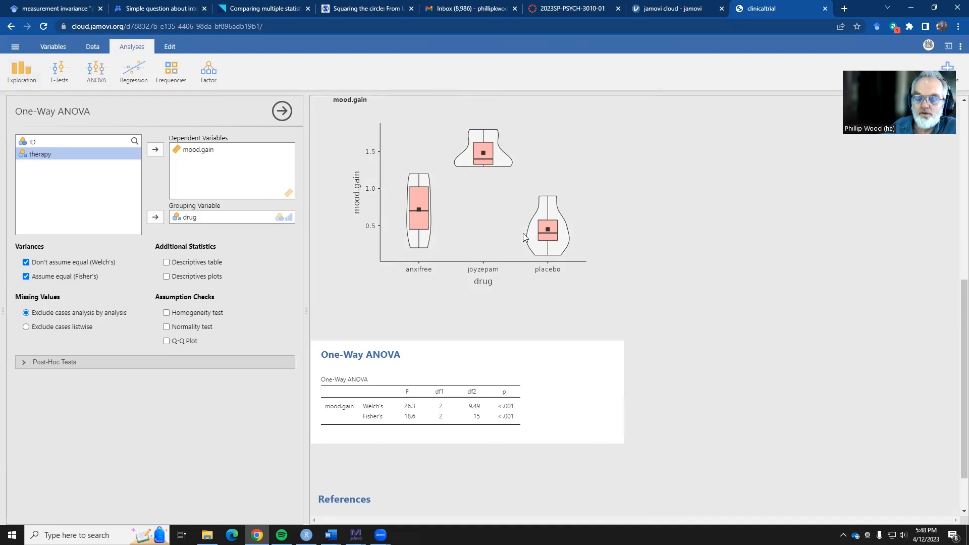
pyautogui.click(22, 363)
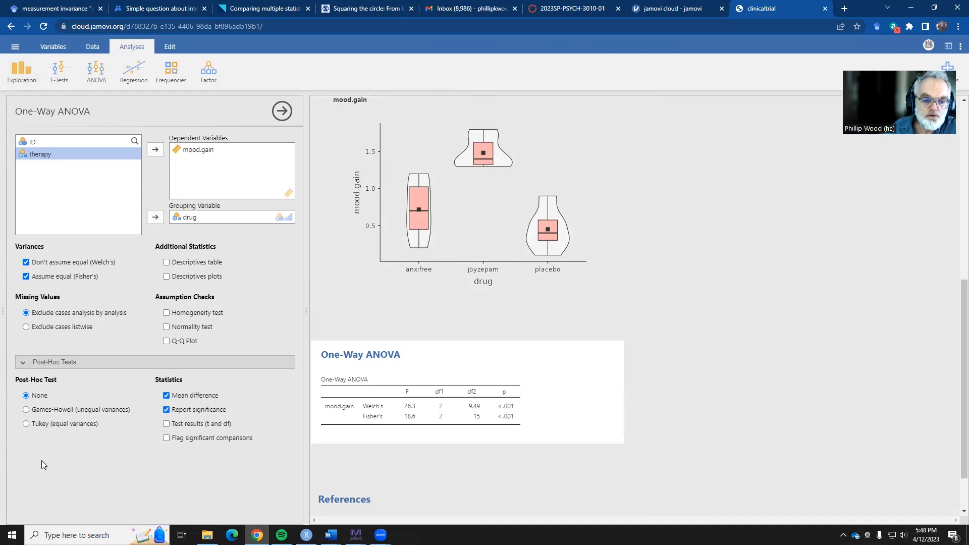
pyautogui.click(26, 409)
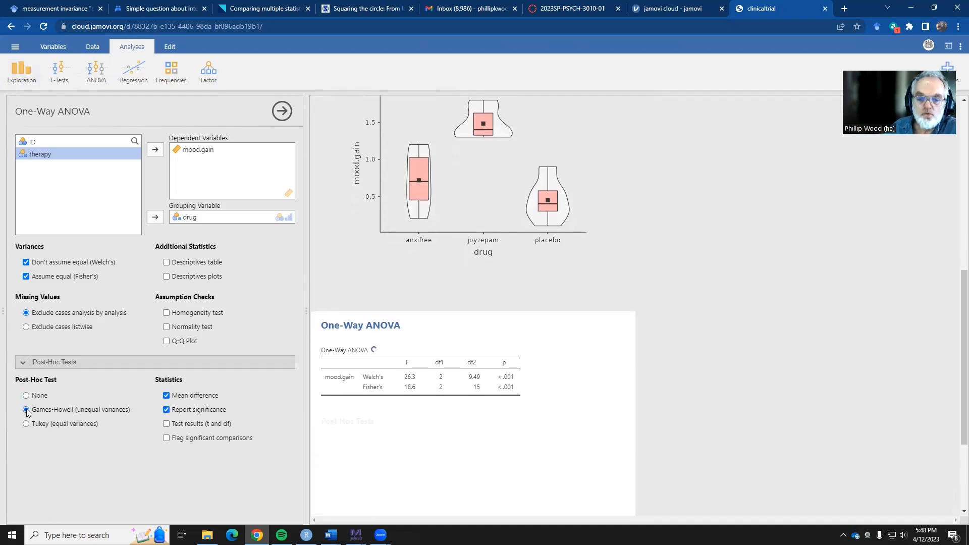
pyautogui.scroll(-2, 343, 336)
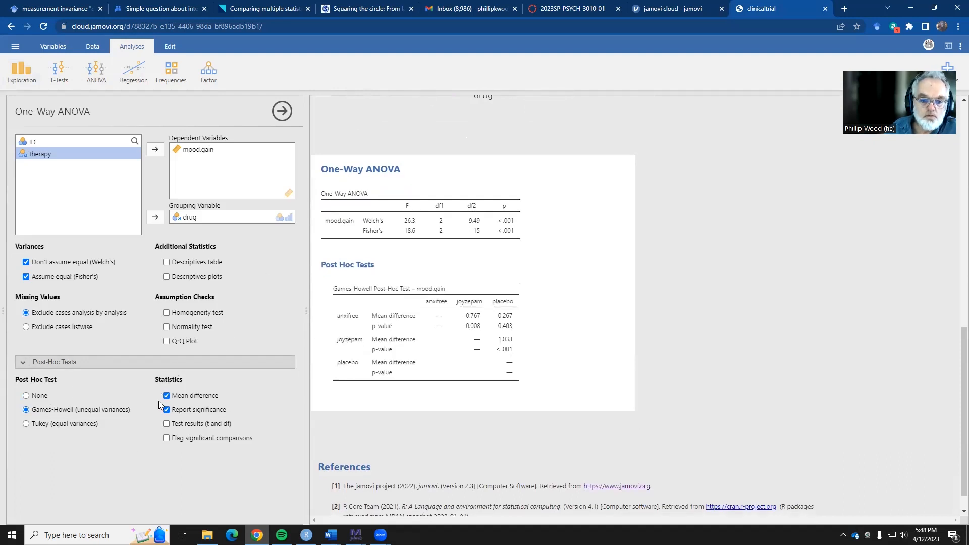
pyautogui.click(167, 439)
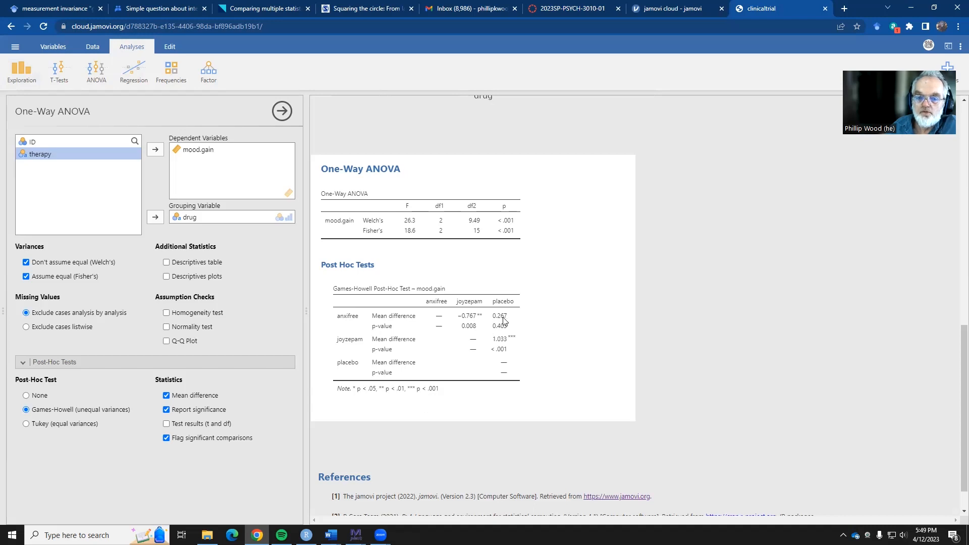
pyautogui.scroll(5, 502, 320)
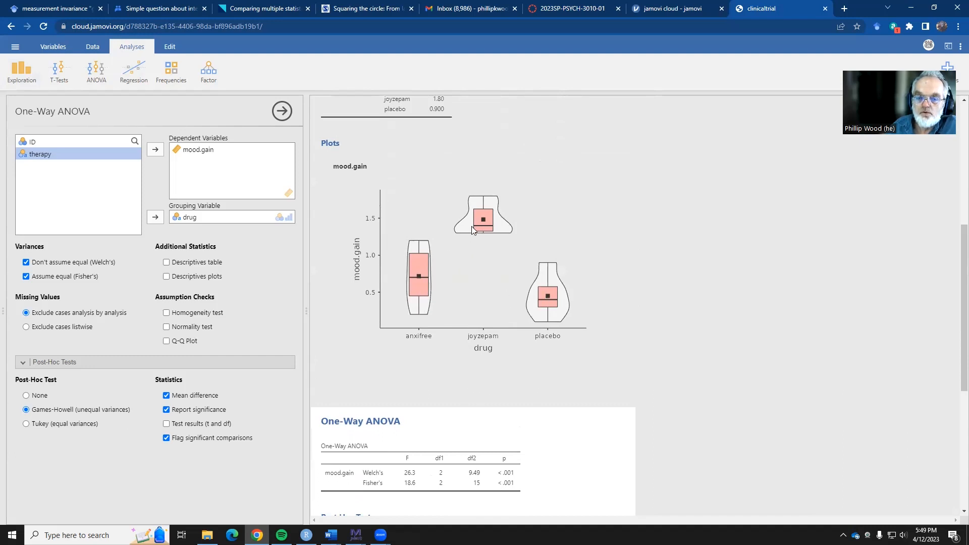
# Step: Compare the Games-Howell post-hoc results with the mood.gain box plots by drug, and close the One-Way ANOVA options
pyautogui.scroll(-6, 484, 222)
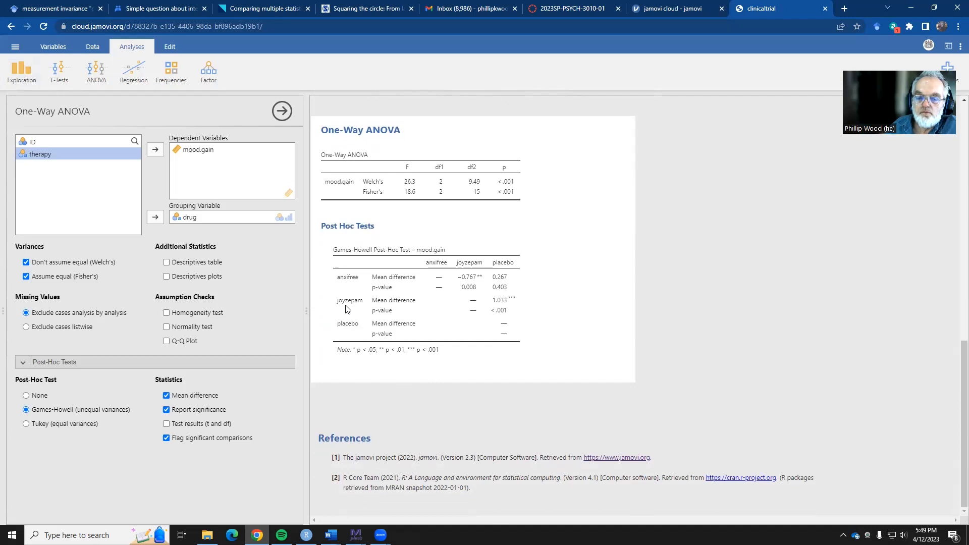
pyautogui.scroll(3, 459, 275)
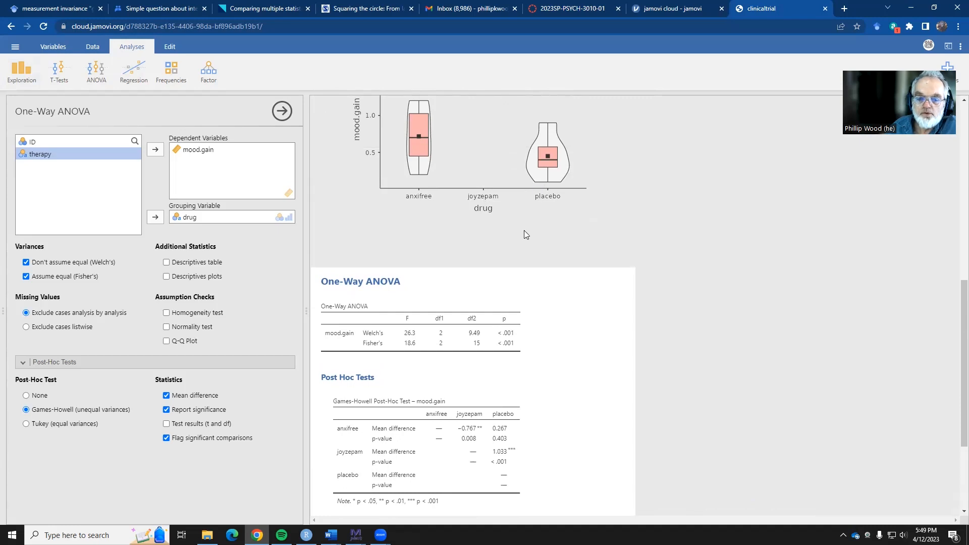
pyautogui.scroll(-2, 524, 230)
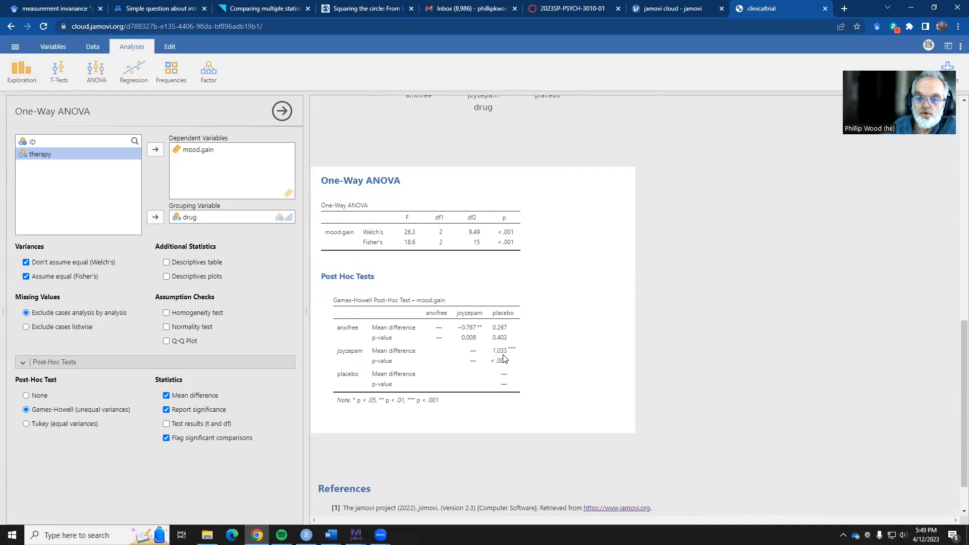
pyautogui.scroll(5, 506, 365)
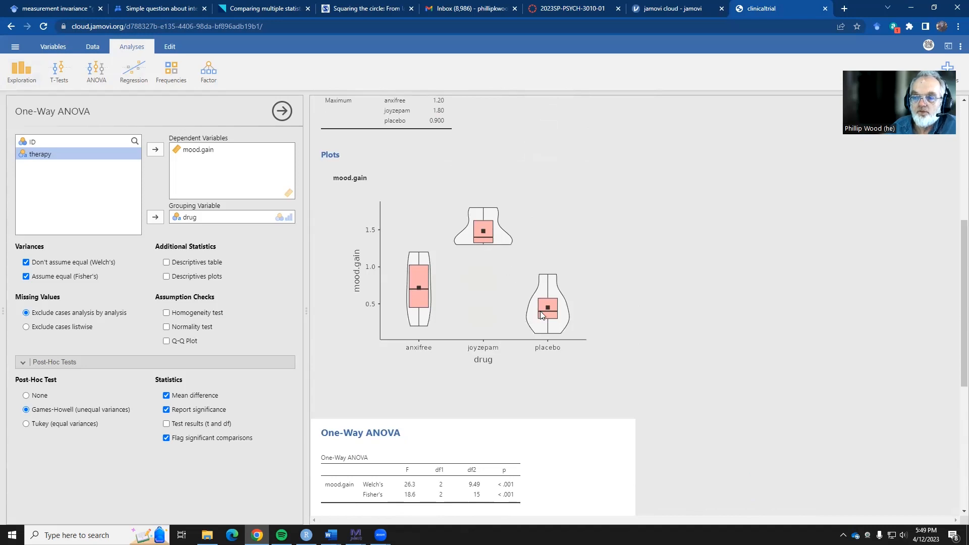
pyautogui.scroll(-5, 540, 311)
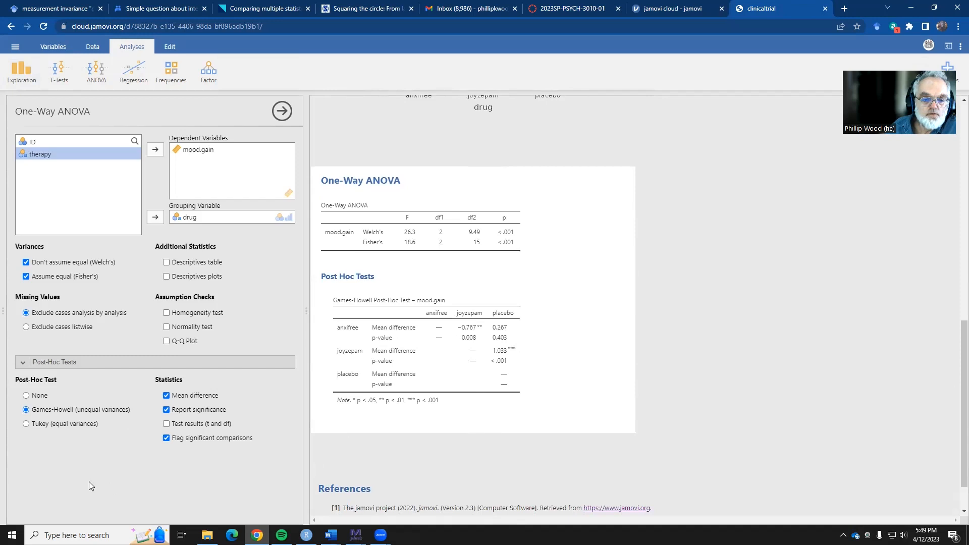
pyautogui.click(29, 412)
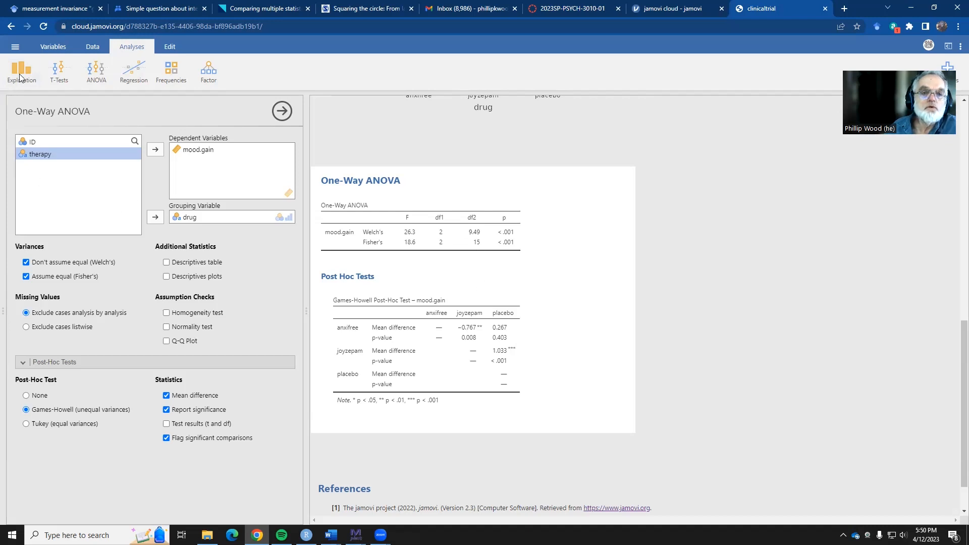
pyautogui.click(282, 111)
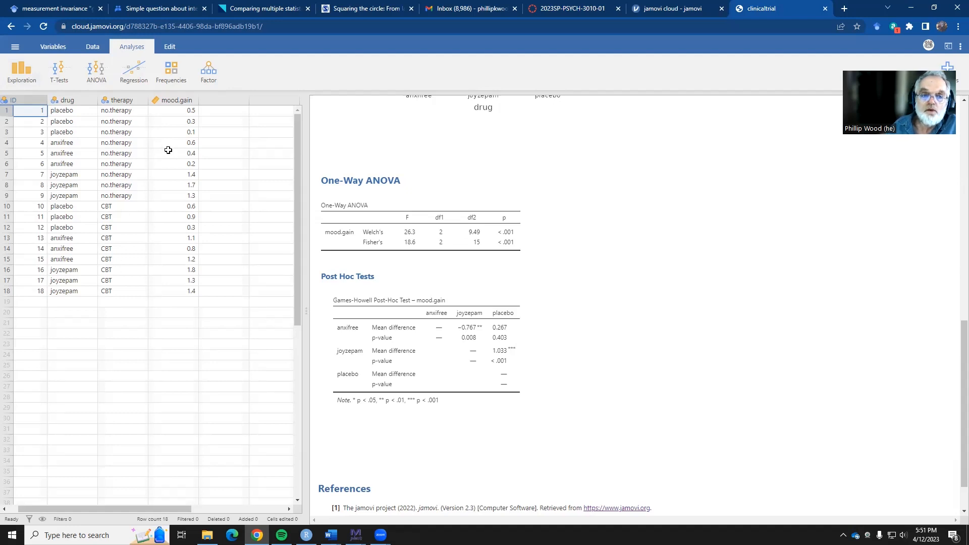
# Step: Create a new Descriptives analysis of mood.gain split by therapy and drug
pyautogui.click(16, 70)
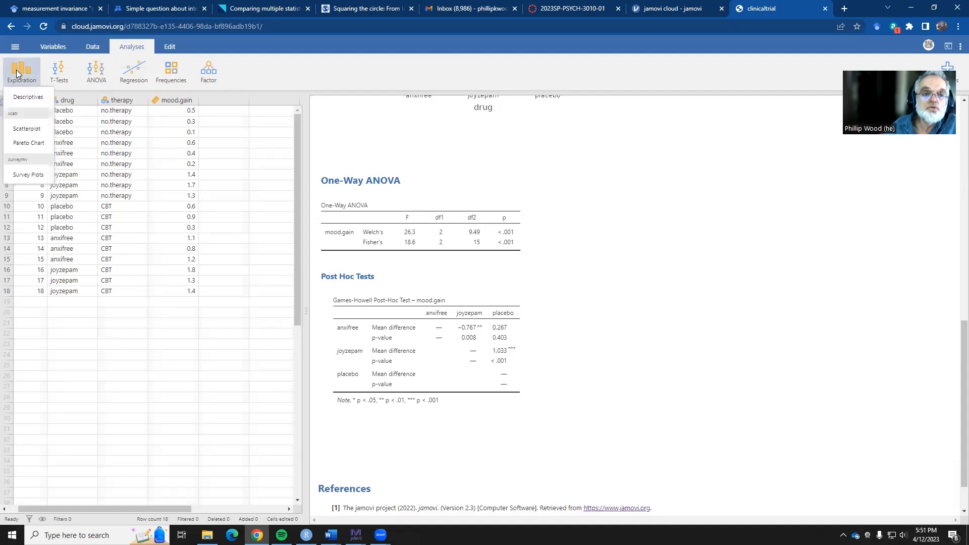
pyautogui.click(21, 101)
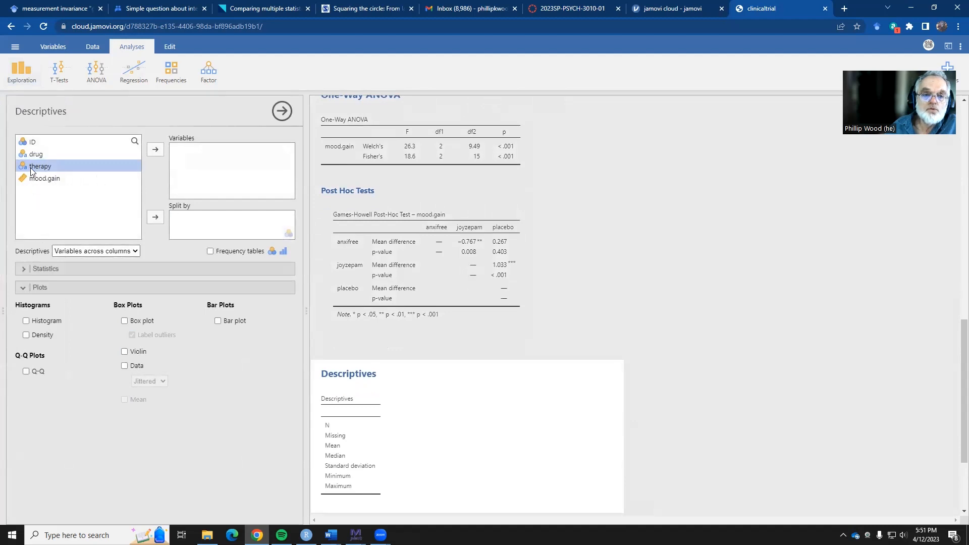
pyautogui.click(156, 217)
pyautogui.click(36, 154)
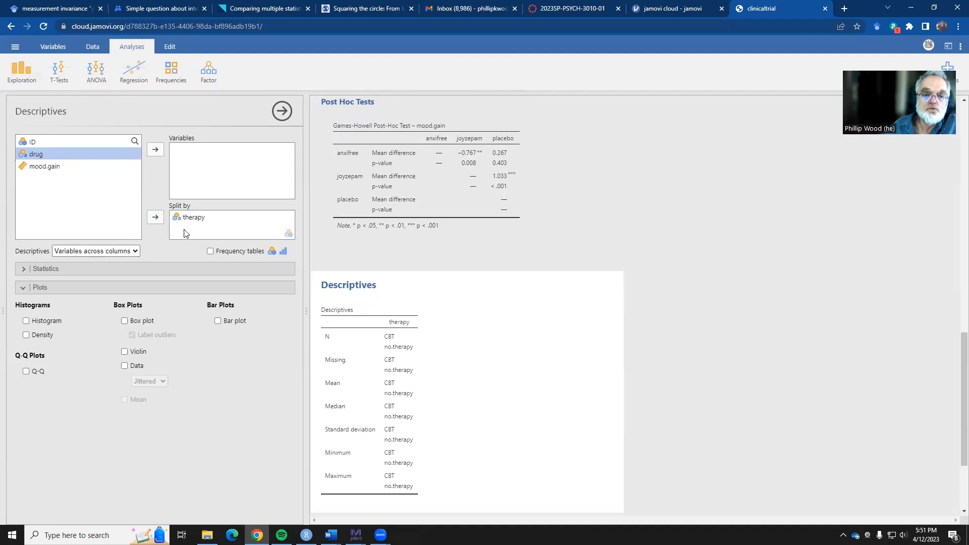
pyautogui.click(156, 219)
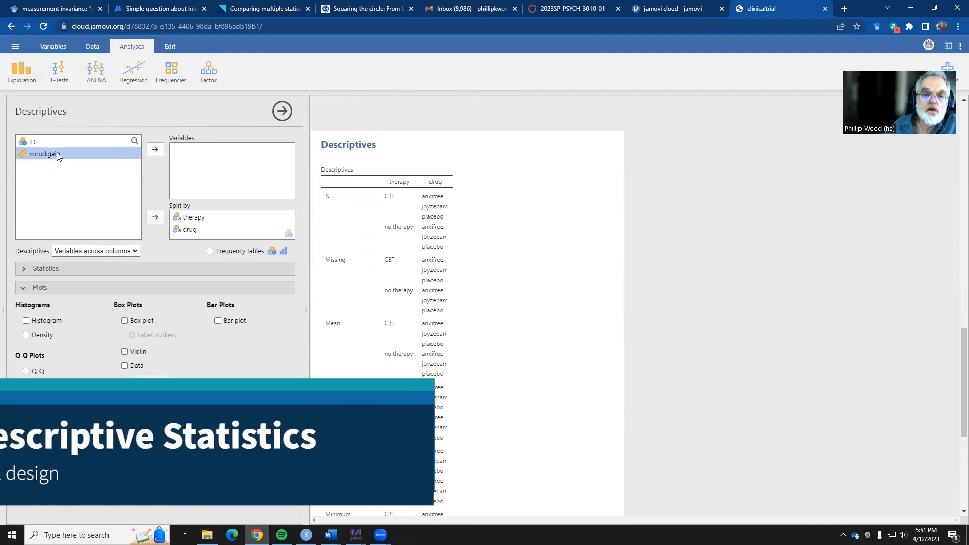
pyautogui.click(157, 150)
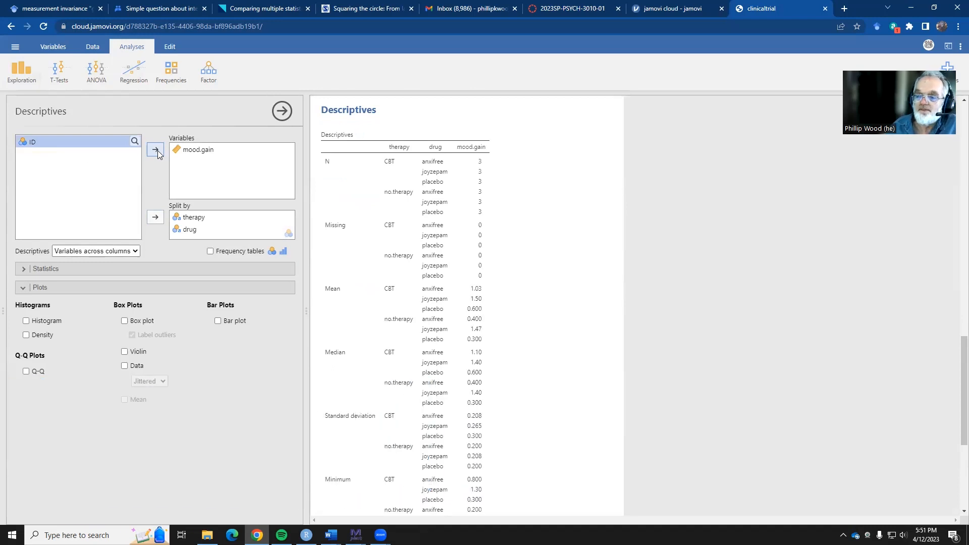
# Step: Review the descriptives by therapy and drug, and add a mood.gain box plot with violin outlines and mean markers
pyautogui.scroll(-1, 422, 216)
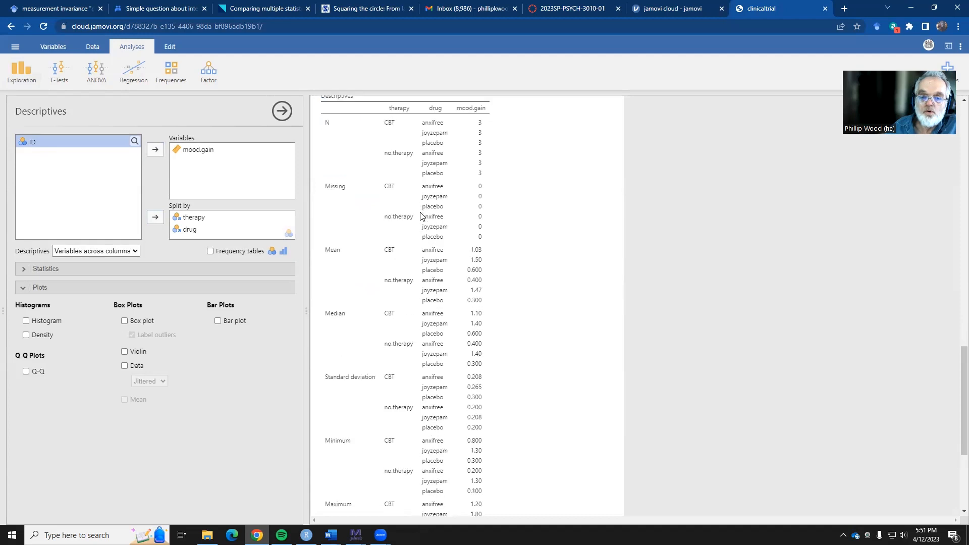
pyautogui.scroll(-1, 422, 216)
pyautogui.scroll(1, 434, 199)
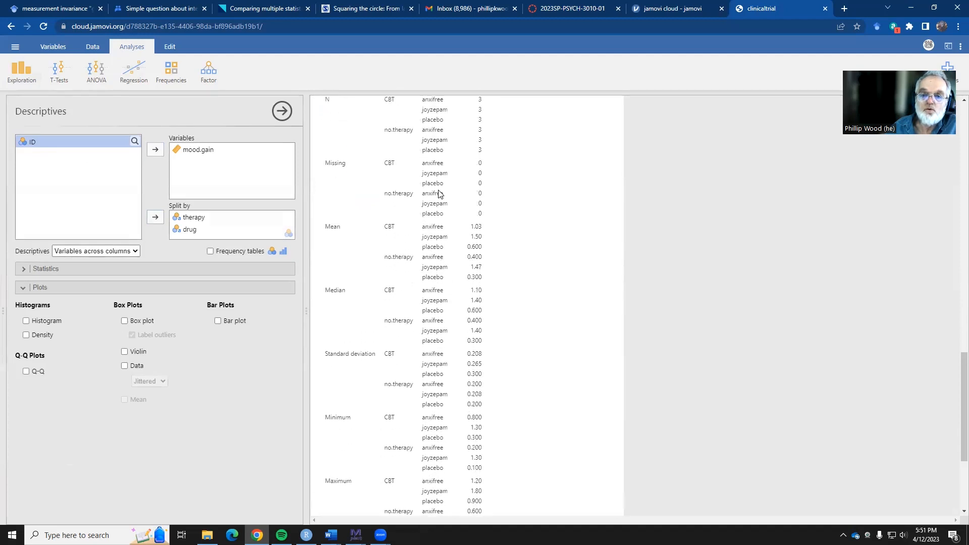
pyautogui.scroll(2, 477, 158)
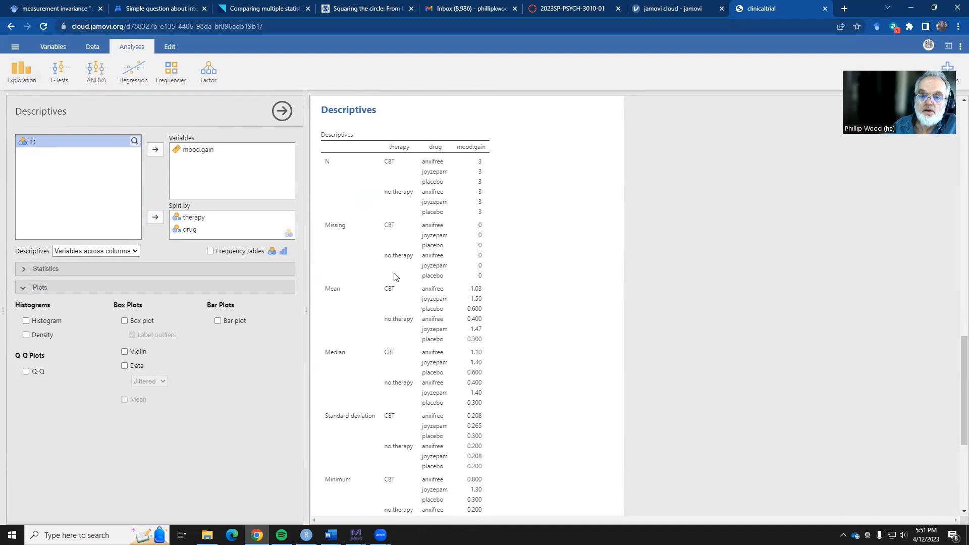
pyautogui.scroll(-2, 404, 253)
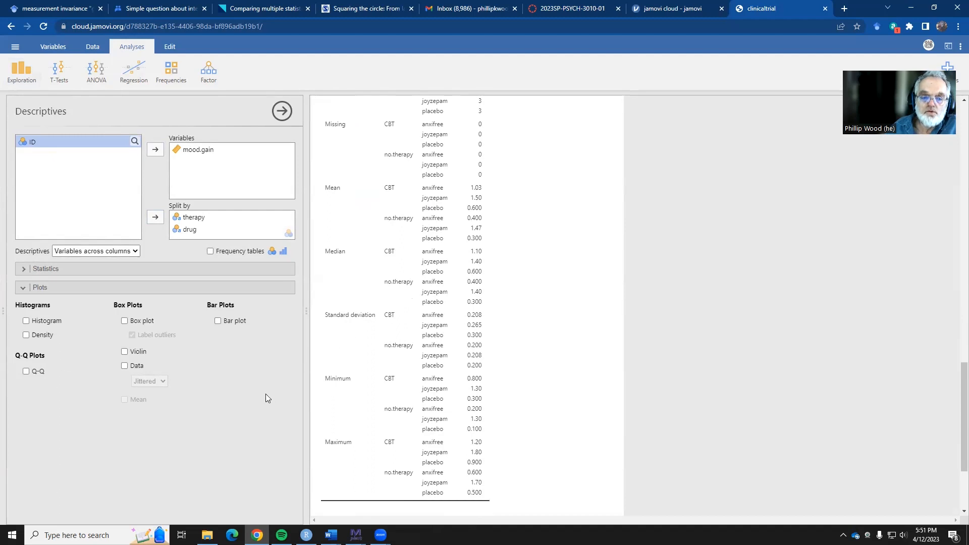
pyautogui.click(123, 322)
pyautogui.click(124, 352)
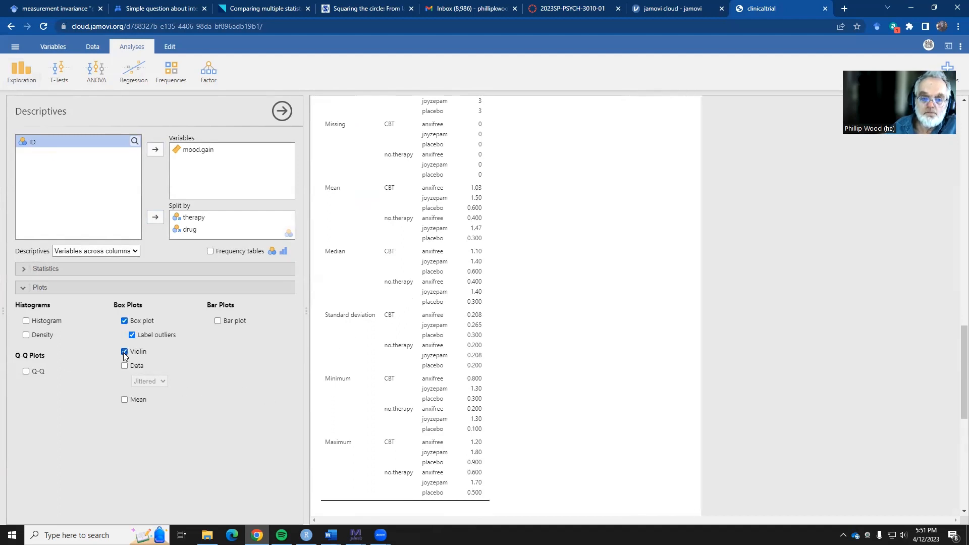
pyautogui.click(124, 400)
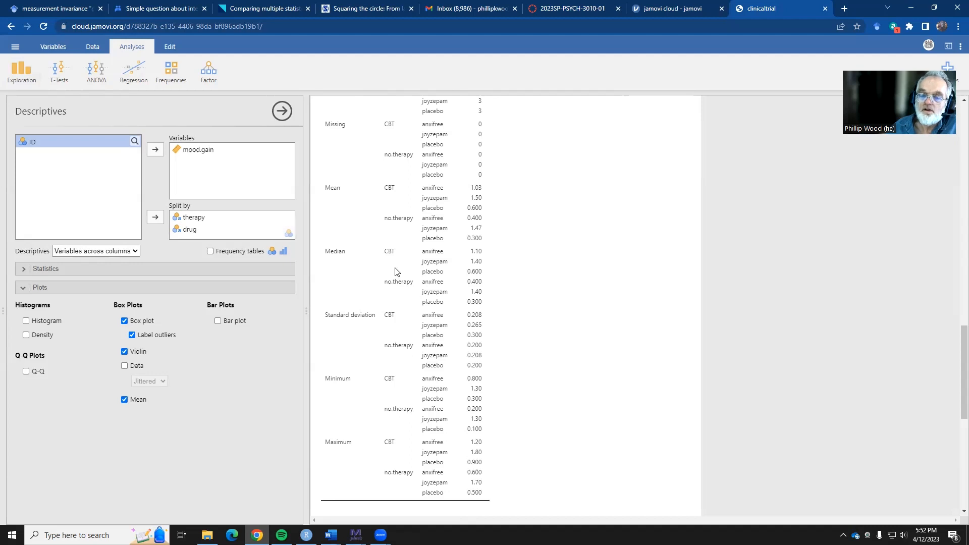
pyautogui.scroll(-4, 394, 272)
pyautogui.scroll(-3, 397, 270)
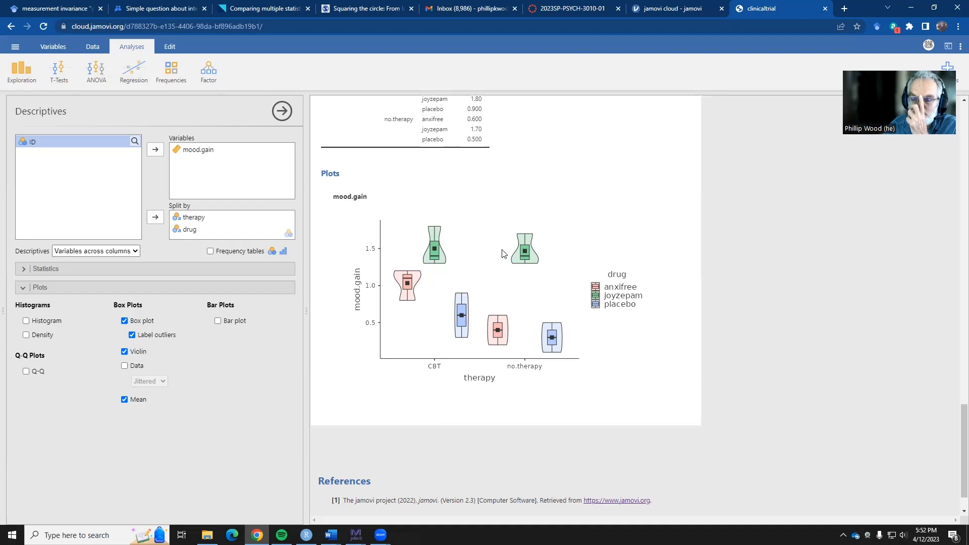
# Step: Run a factorial ANOVA with mood.gain as dependent variable and drug and therapy as fixed factors, including the overall model test
pyautogui.click(94, 74)
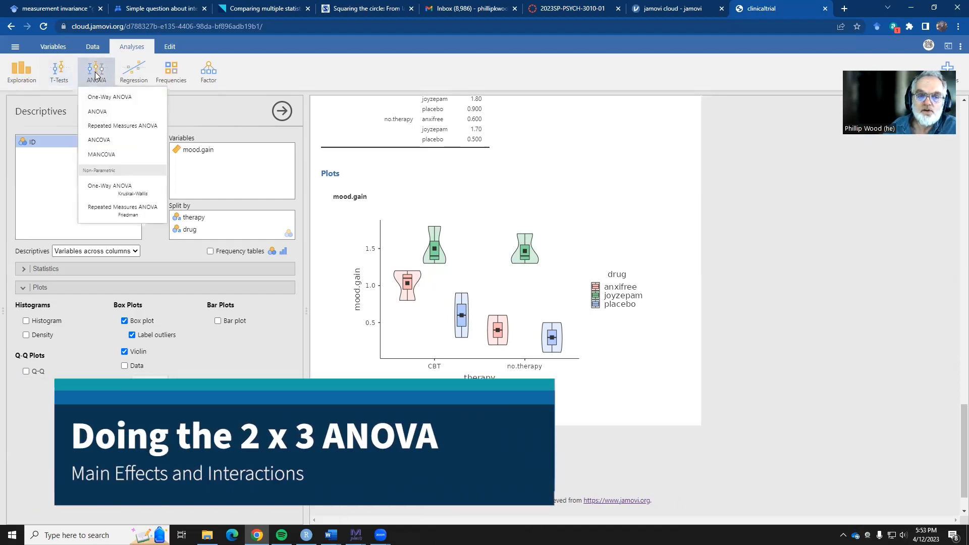
pyautogui.click(101, 111)
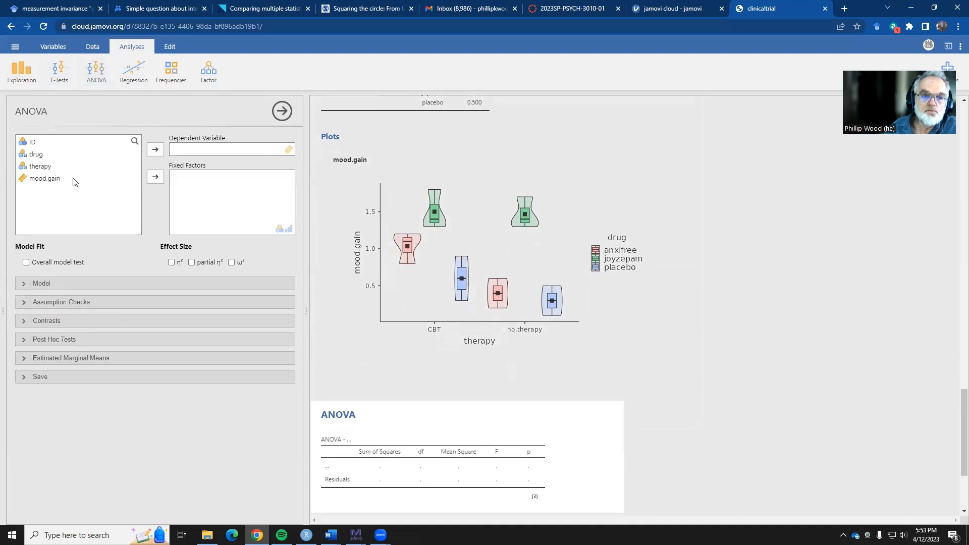
pyautogui.click(48, 180)
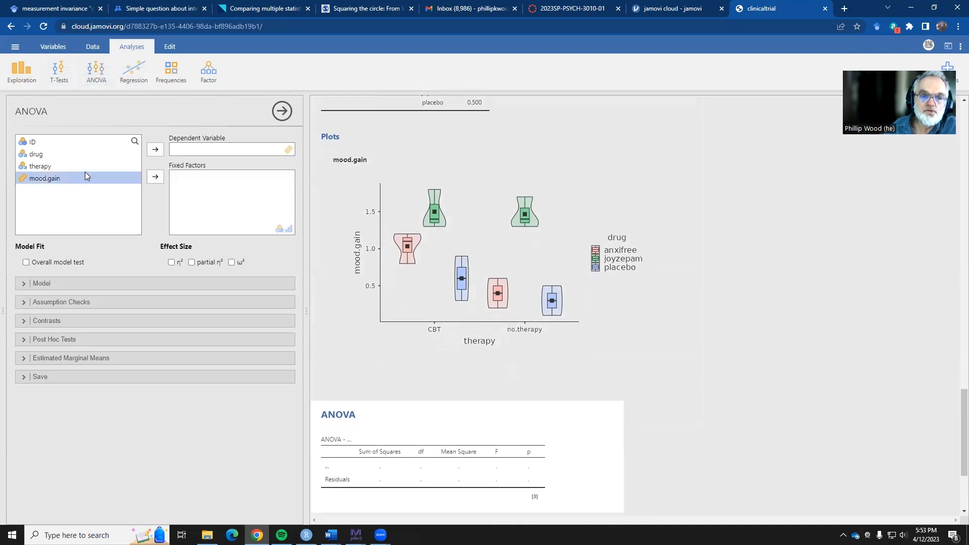
pyautogui.click(155, 148)
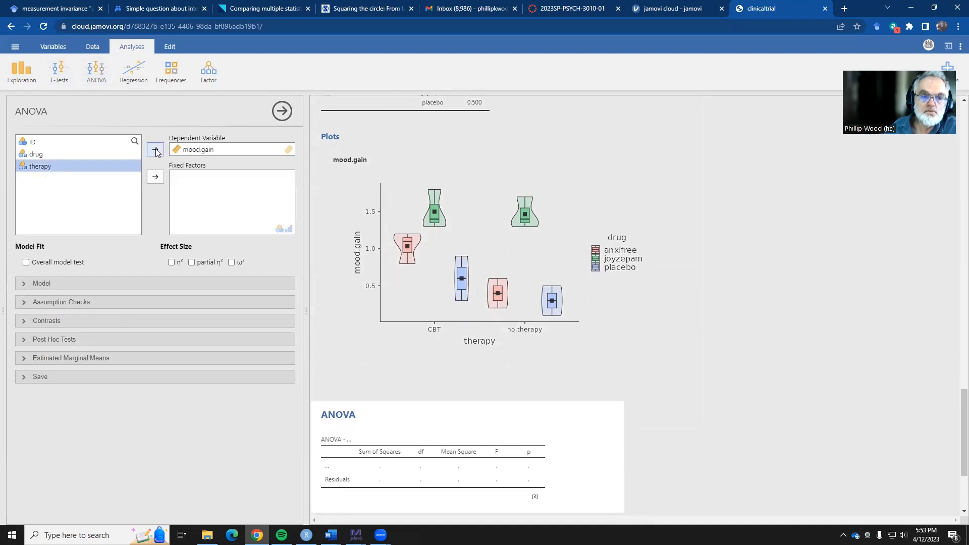
pyautogui.click(38, 157)
pyautogui.click(156, 177)
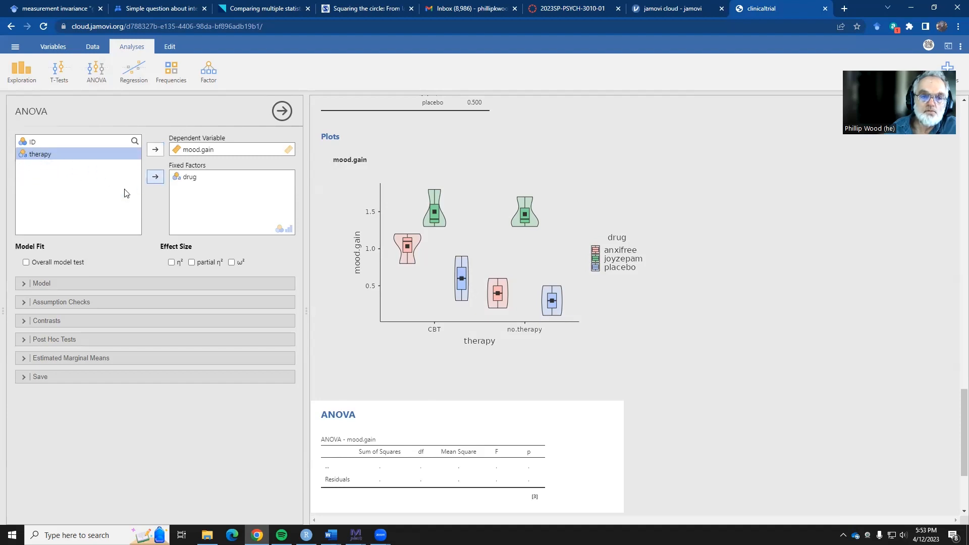
pyautogui.click(156, 179)
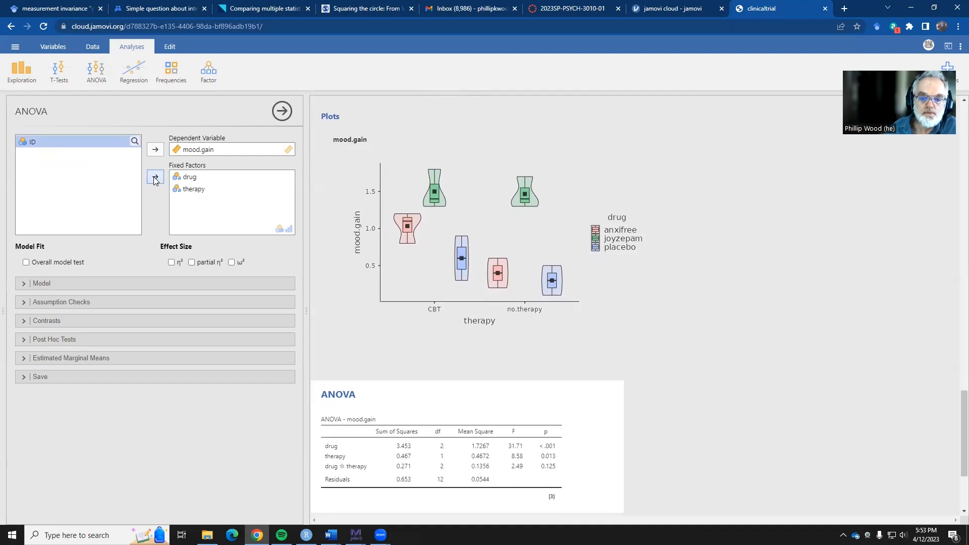
pyautogui.scroll(-3, 569, 271)
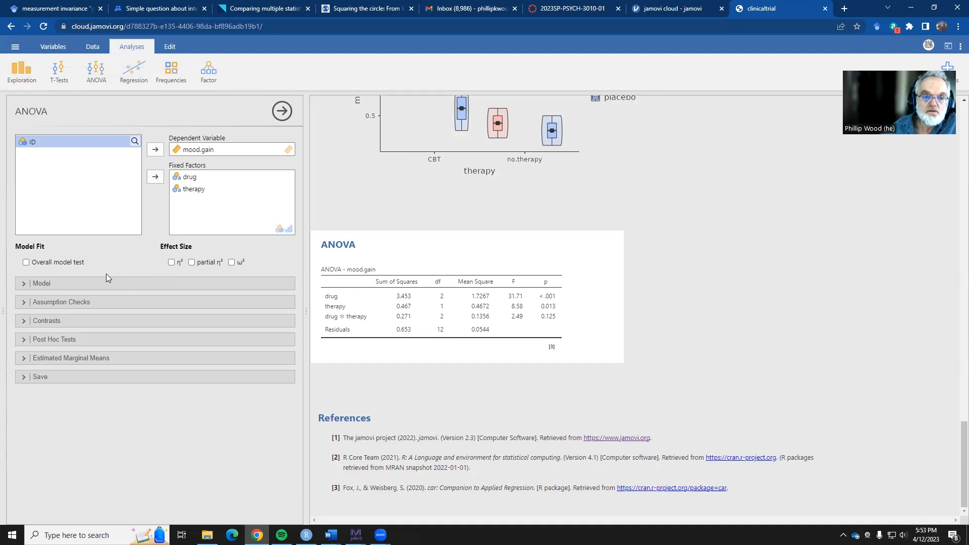
pyautogui.click(26, 263)
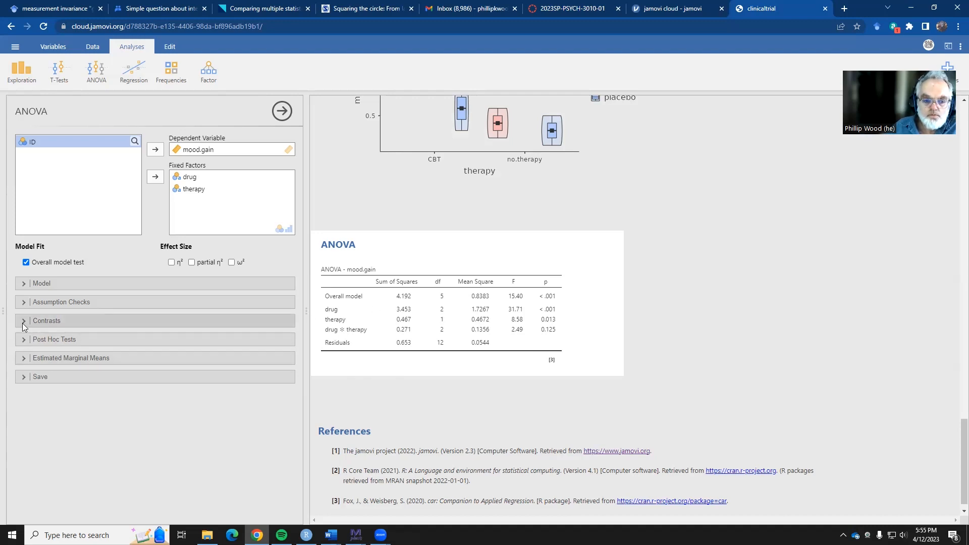
# Step: Plot the estimated marginal means for a single term combining drug and therapy
pyautogui.click(22, 359)
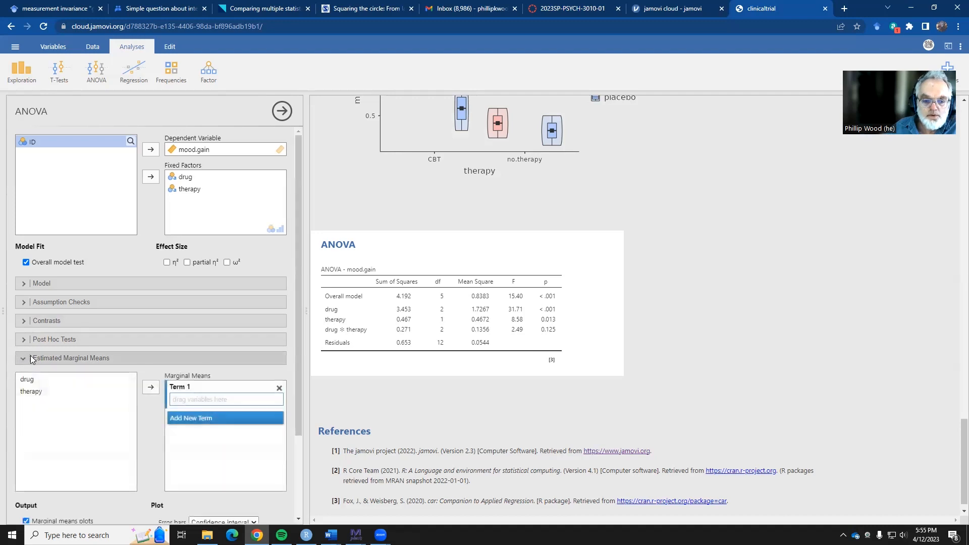
pyautogui.click(31, 379)
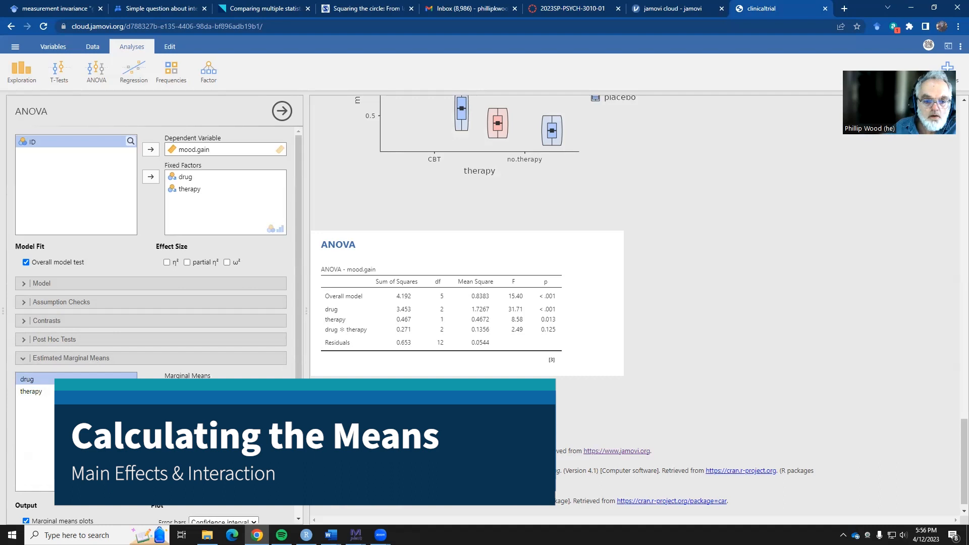
pyautogui.click(151, 389)
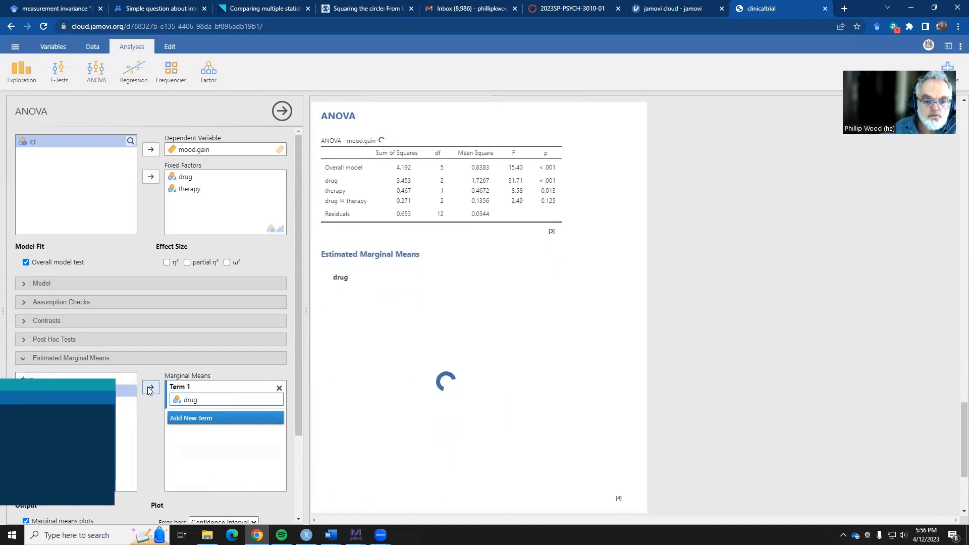
pyautogui.click(150, 389)
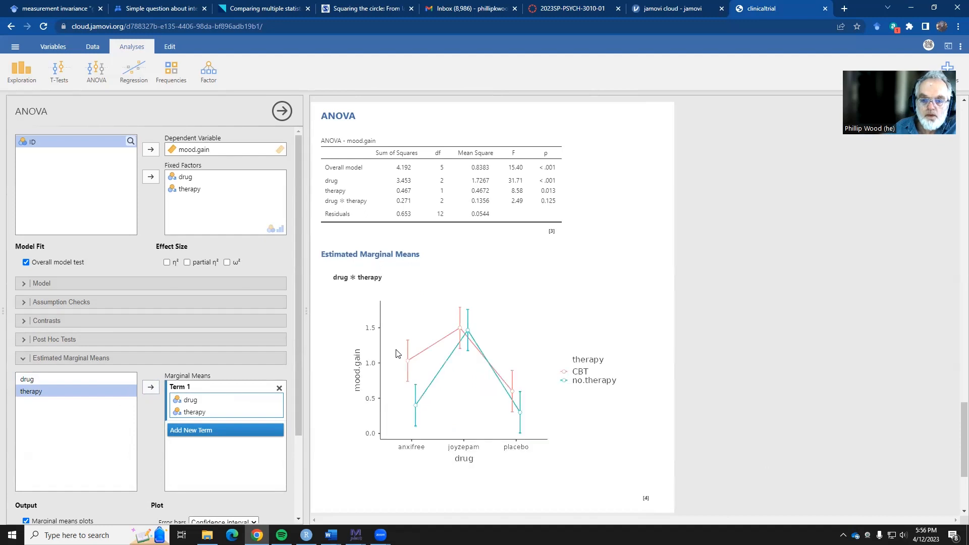
# Step: Add the marginal means table for the drug and therapy term and review it with the ANOVA results
pyautogui.scroll(-1, 396, 353)
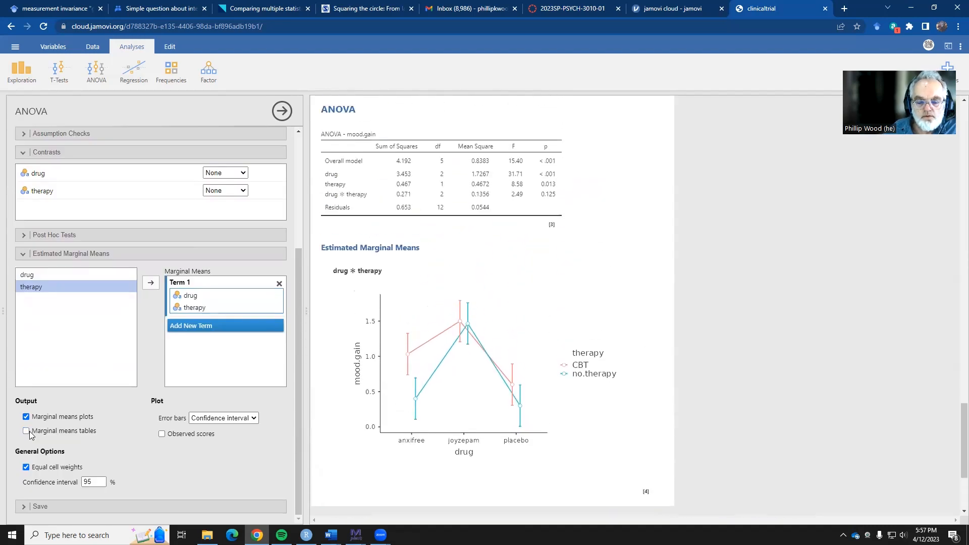
pyautogui.click(28, 433)
pyautogui.scroll(-4, 488, 372)
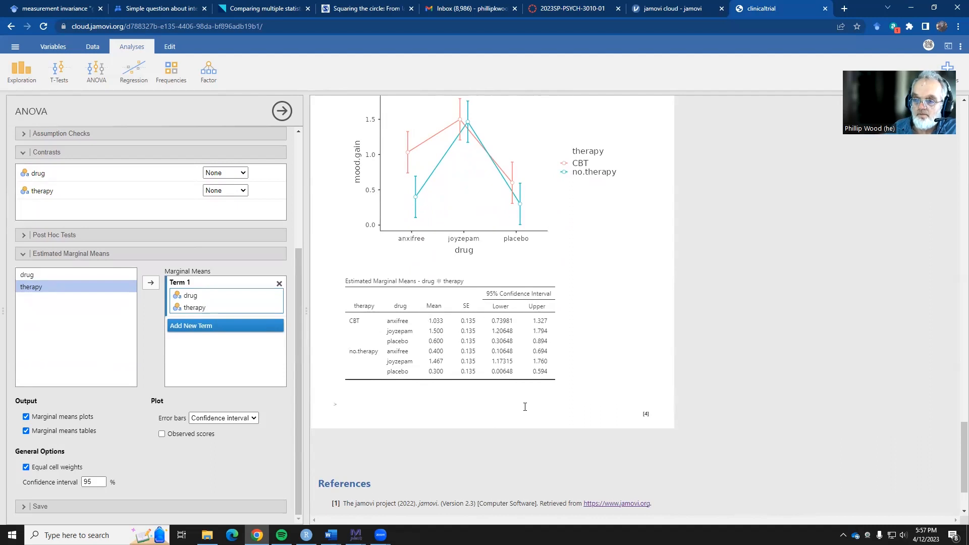
pyautogui.scroll(10, 544, 295)
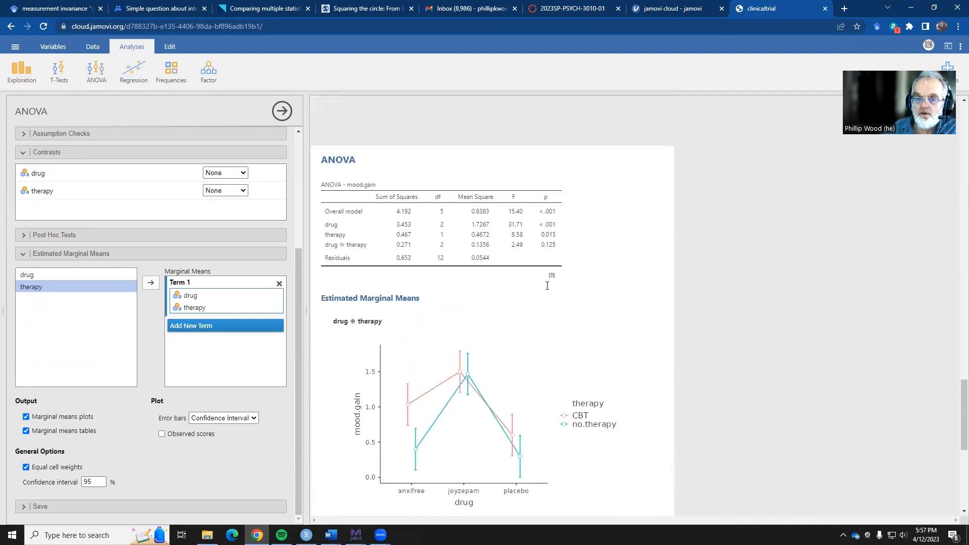